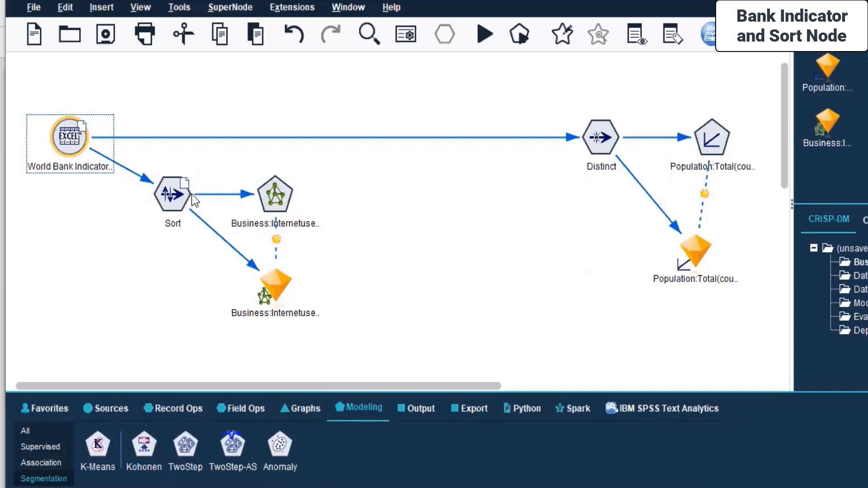
Delete the Business:Internetuse model nugget attached to the Sort branch
click(180, 193)
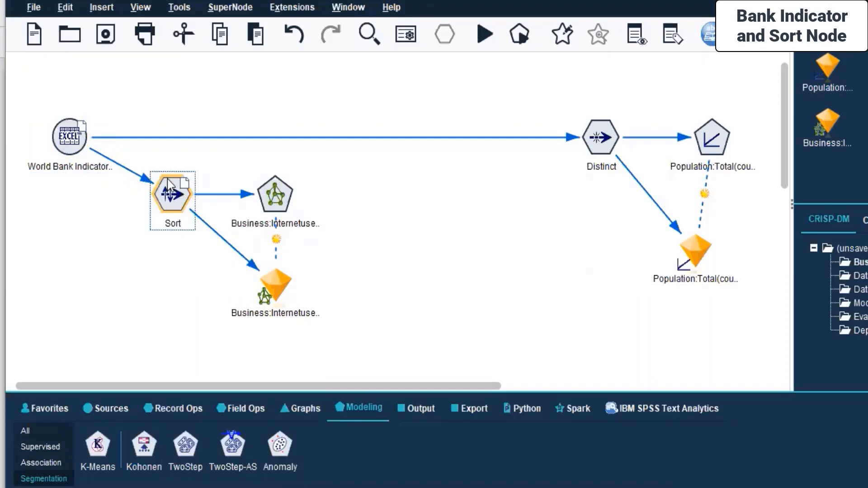
click(426, 262)
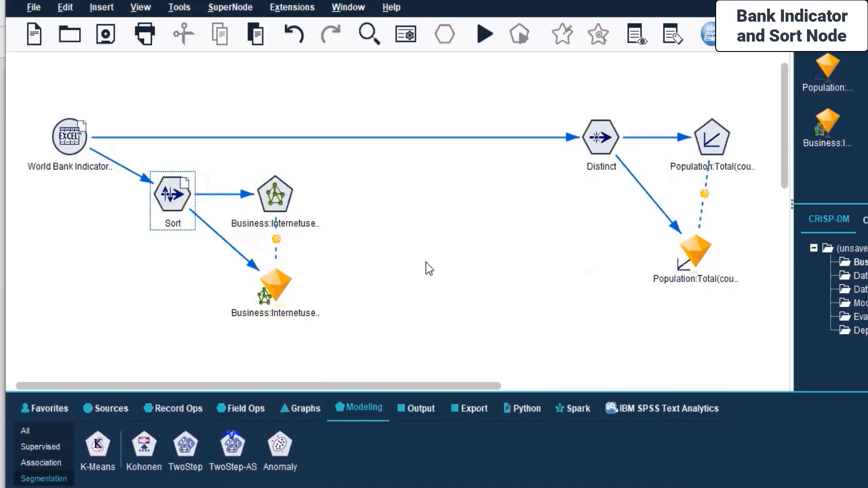
click(273, 290)
right_click(272, 291)
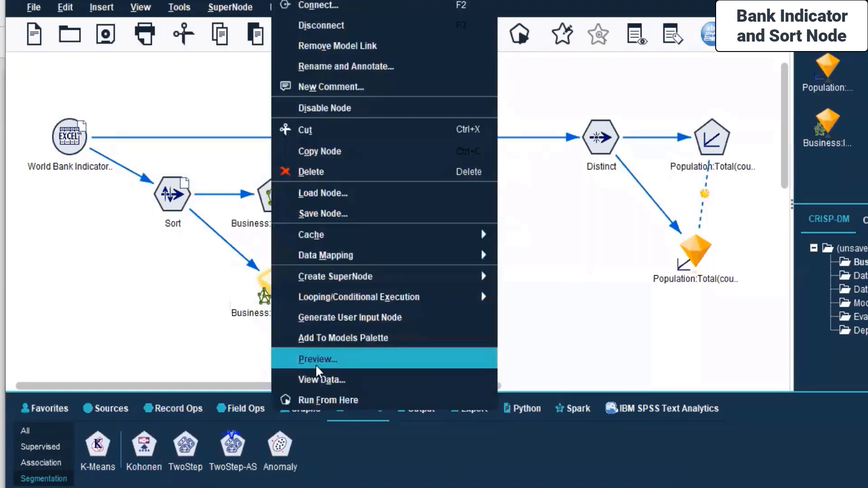
click(312, 172)
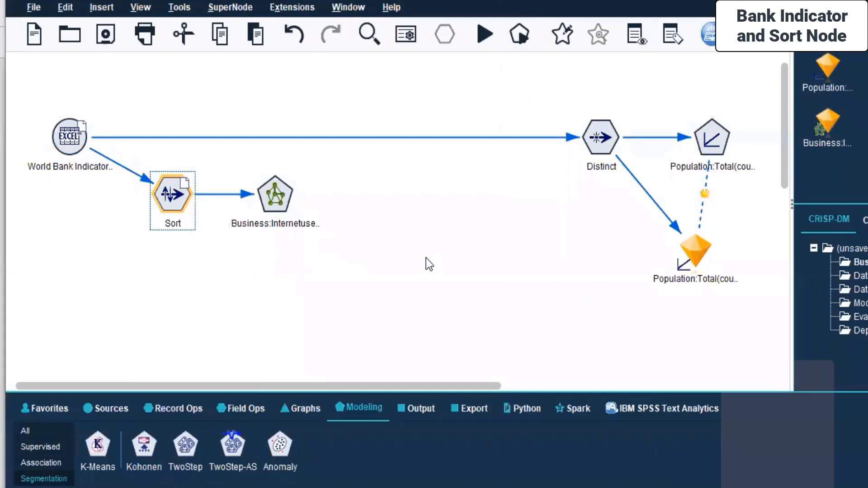
Run only the Sort node and the Business:Internetuse modeling node as a selection to rebuild the model
drag(325, 154, 2, 226)
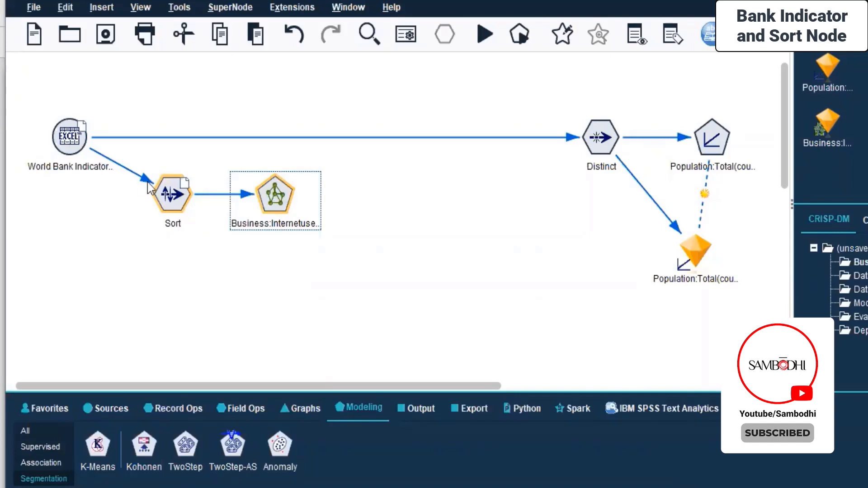
right_click(167, 194)
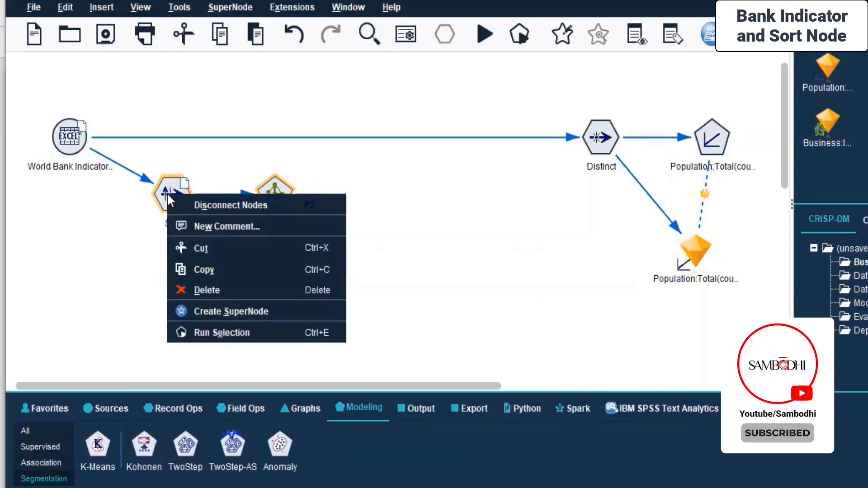
click(219, 334)
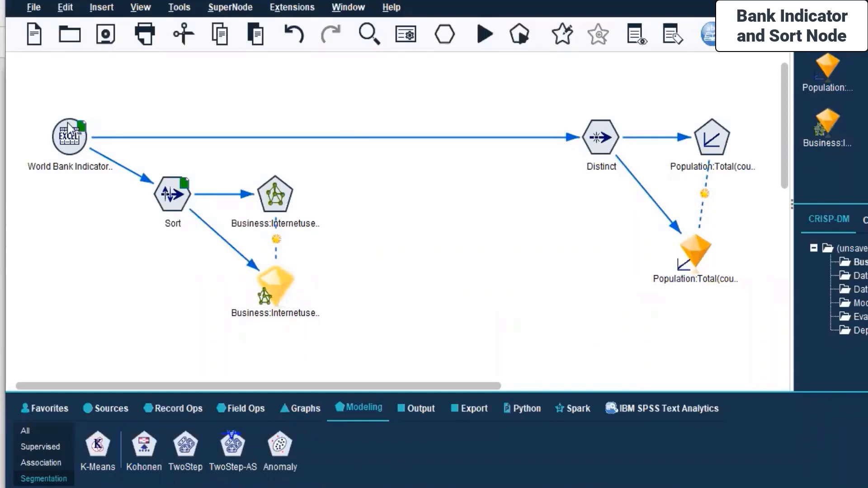
click(182, 192)
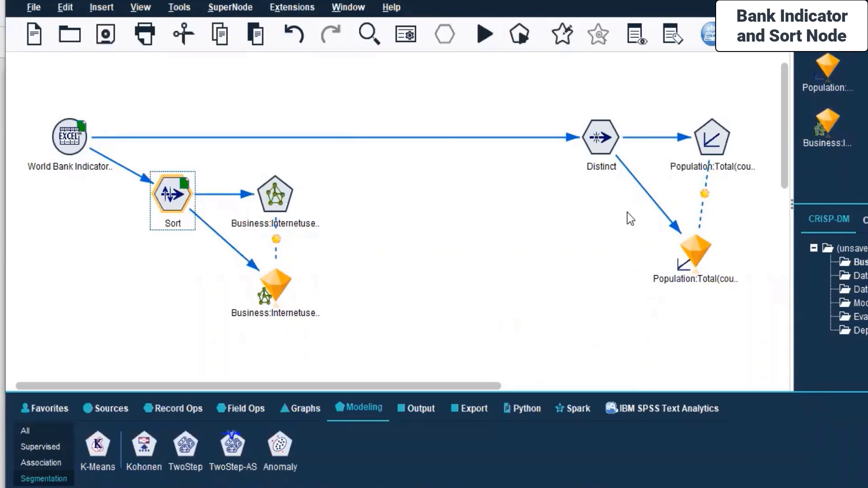
Enable the data cache on the Distinct node
click(605, 138)
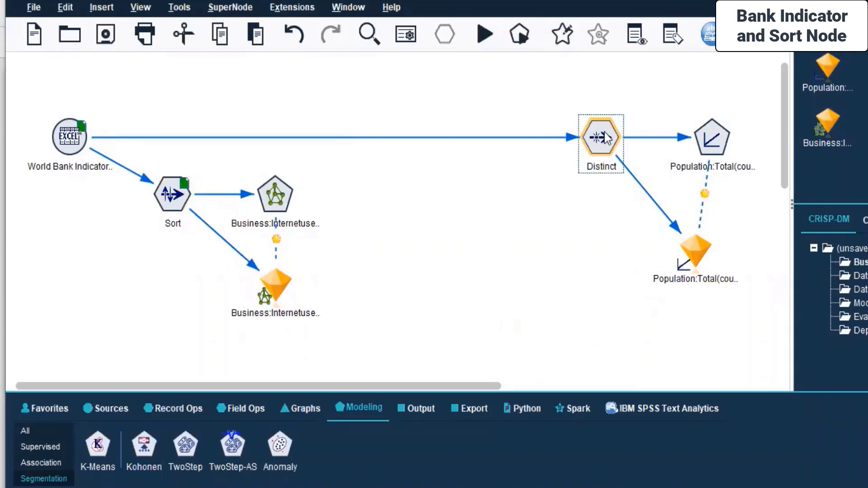
right_click(605, 137)
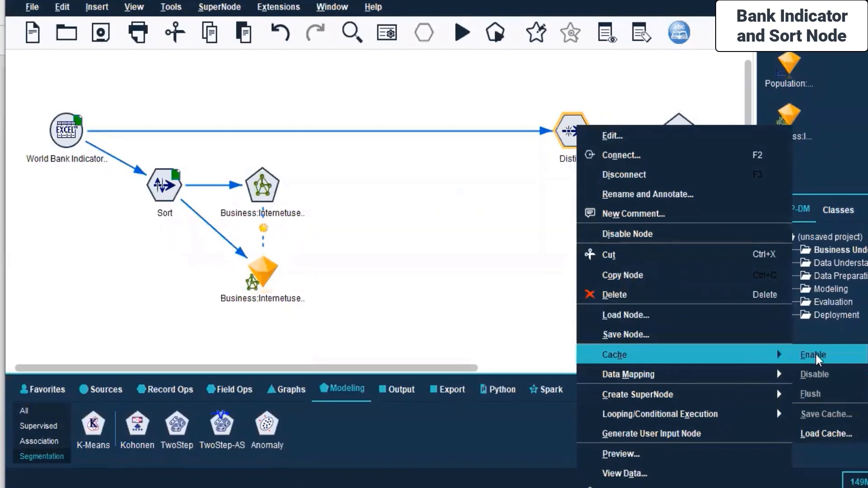
click(815, 354)
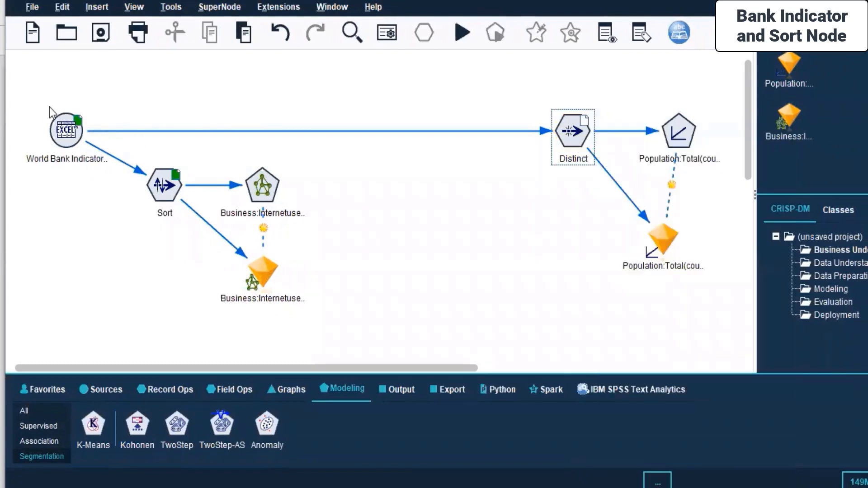
drag(35, 108, 685, 143)
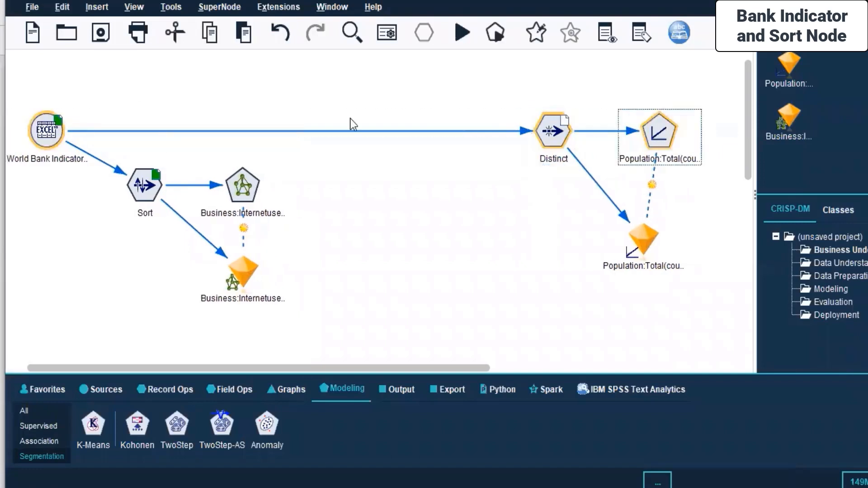
right_click(55, 130)
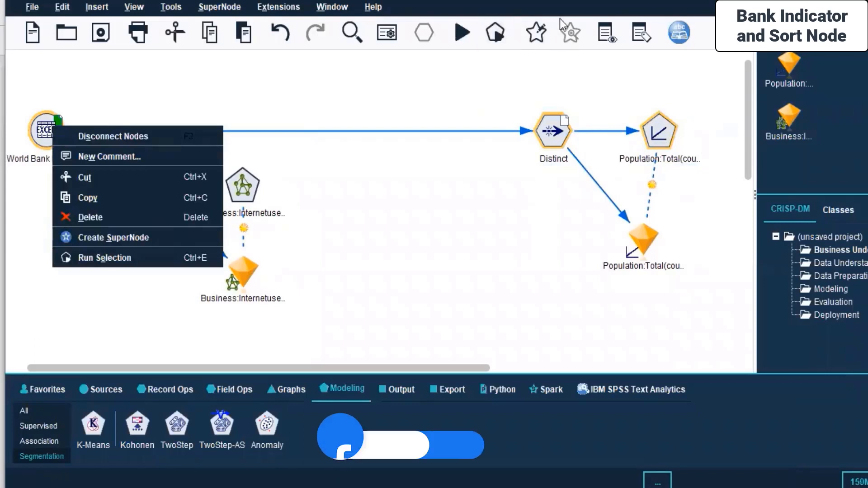
click(525, 89)
drag(723, 114, 5, 124)
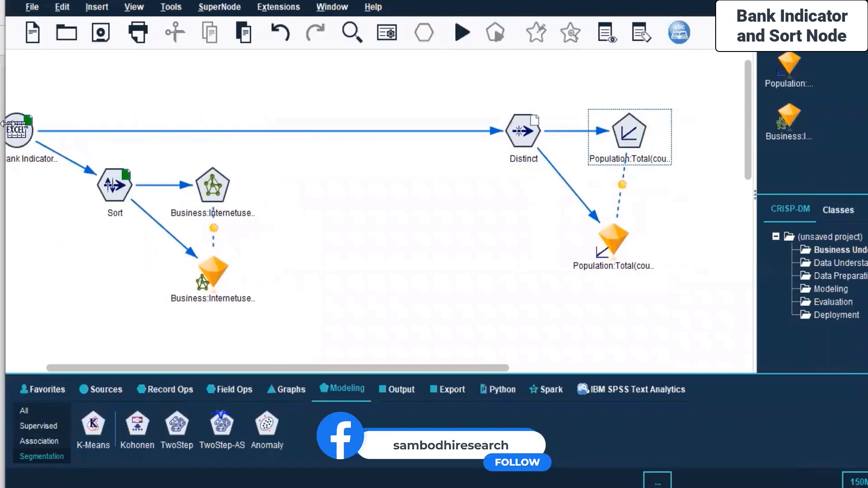
drag(354, 367, 329, 370)
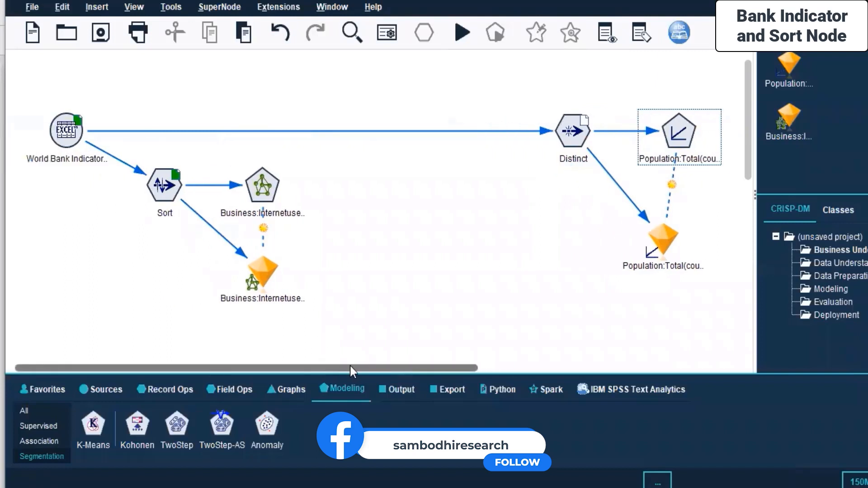
Run the World Bank Indicator source, Distinct node and Population:Total modeling node together as a selection
drag(37, 97, 703, 145)
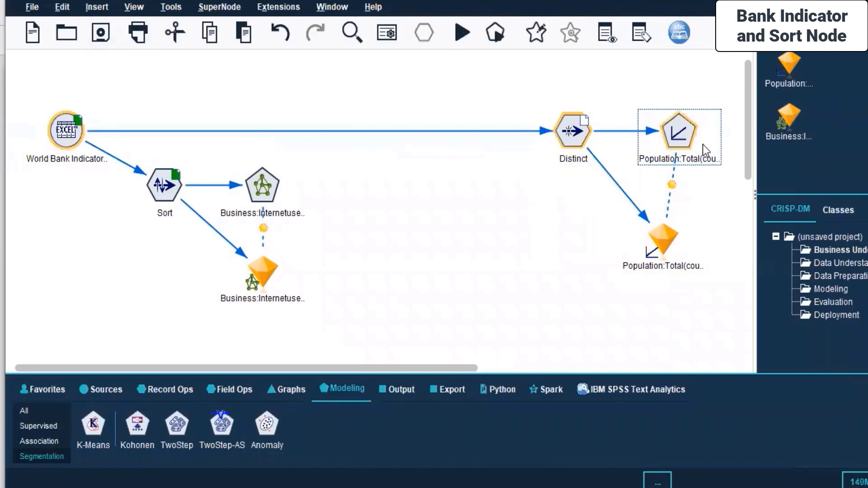
right_click(571, 132)
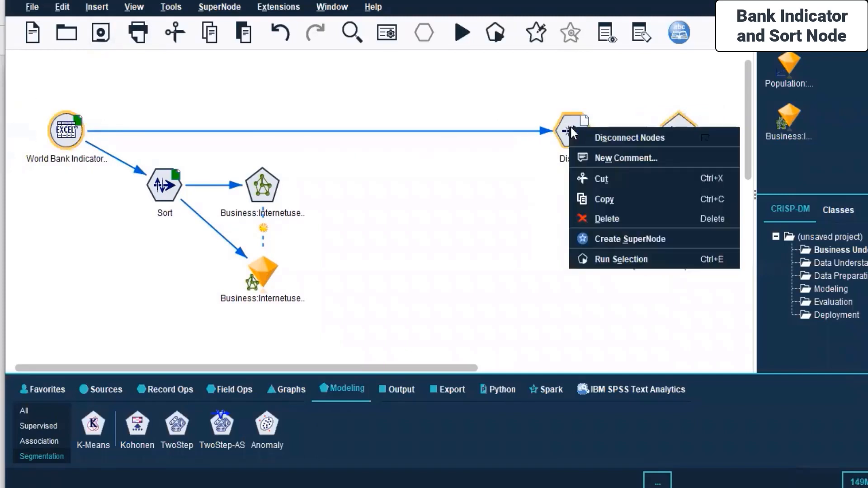
click(612, 259)
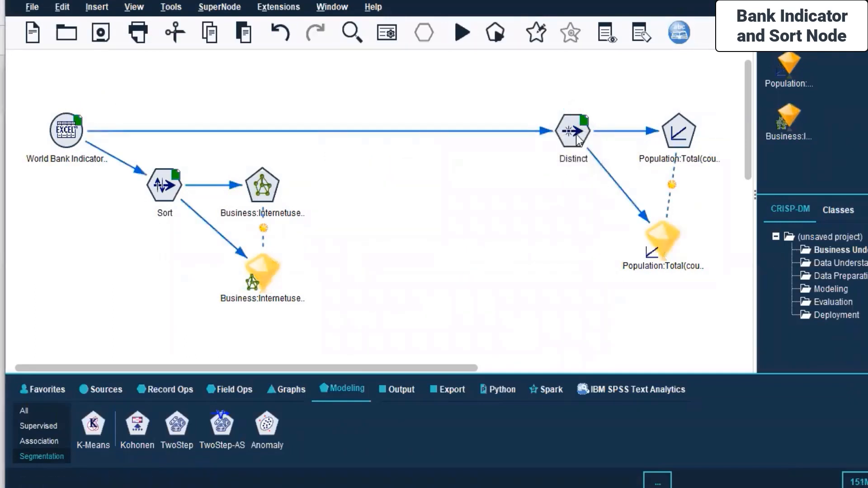
Reposition the Business:Internetuse and Population:Total model nuggets slightly lower beneath their modeling nodes
drag(659, 243, 613, 250)
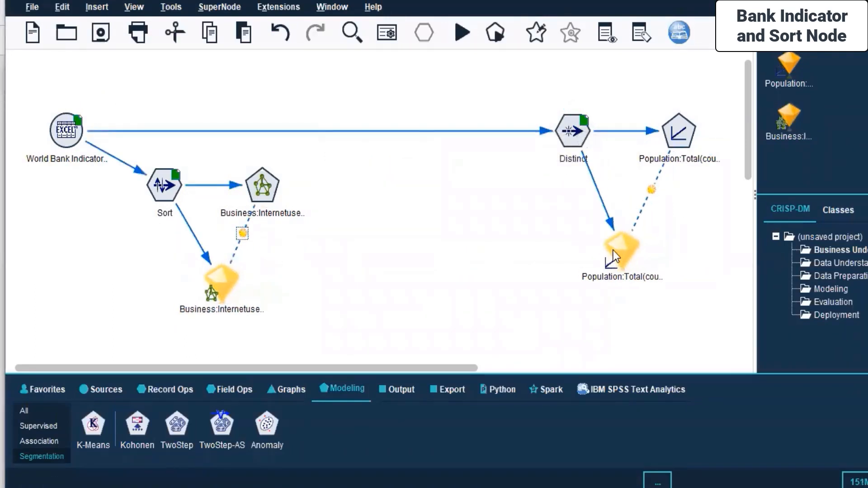
click(484, 206)
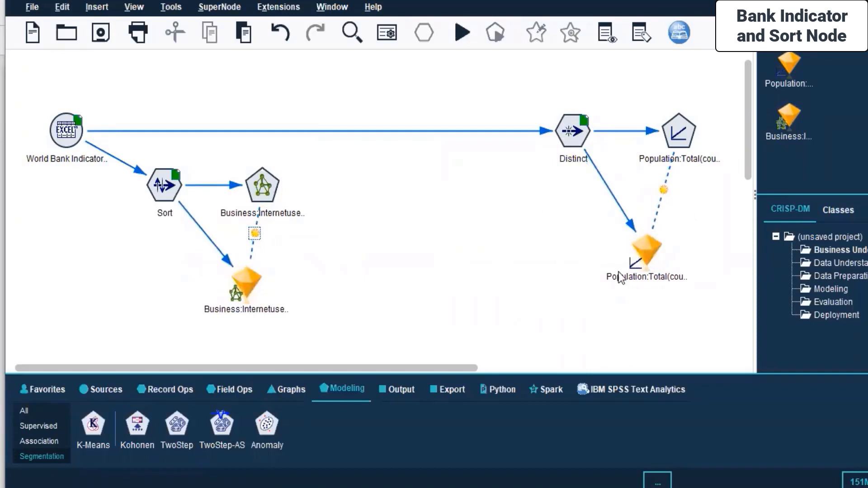
drag(644, 242, 661, 243)
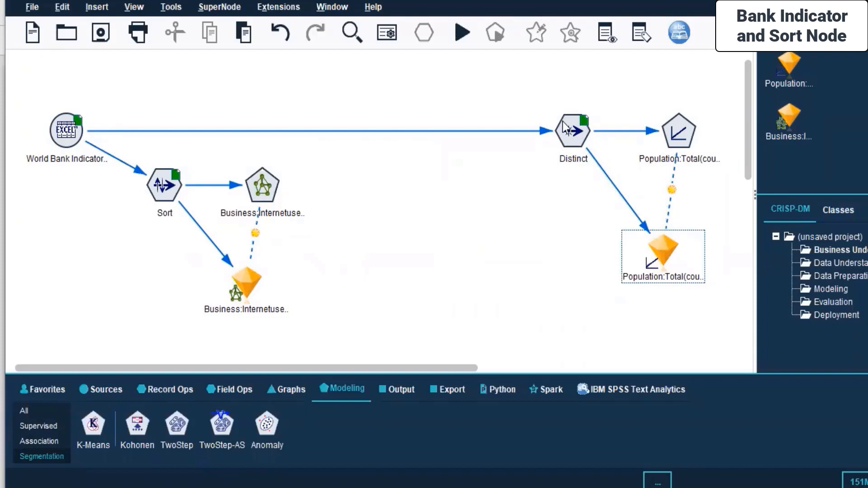
Disable the data cache on the Sort node
click(177, 178)
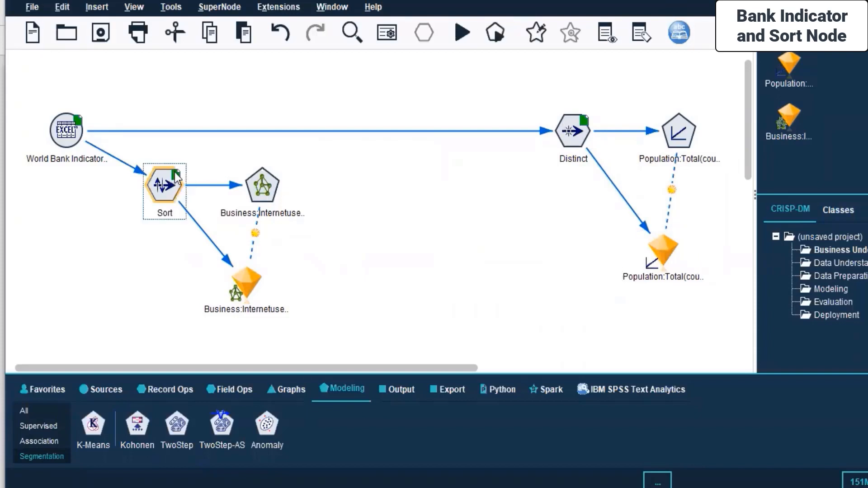
right_click(177, 178)
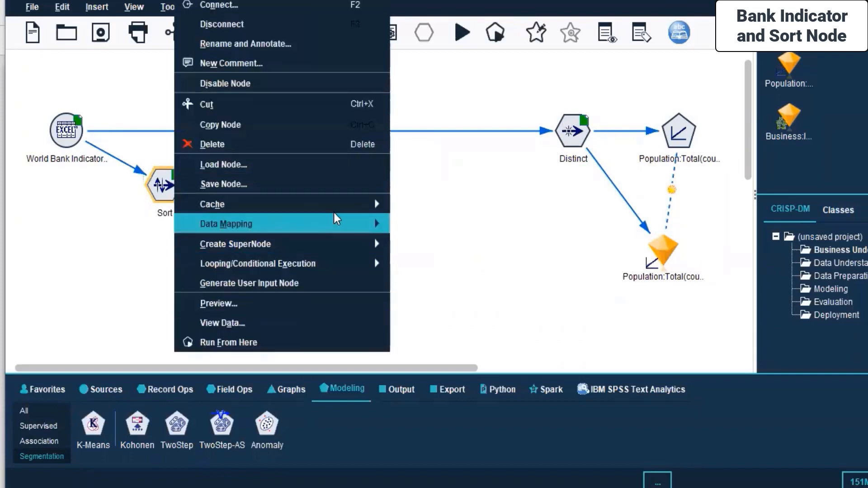
mouse_move(370, 204)
click(421, 228)
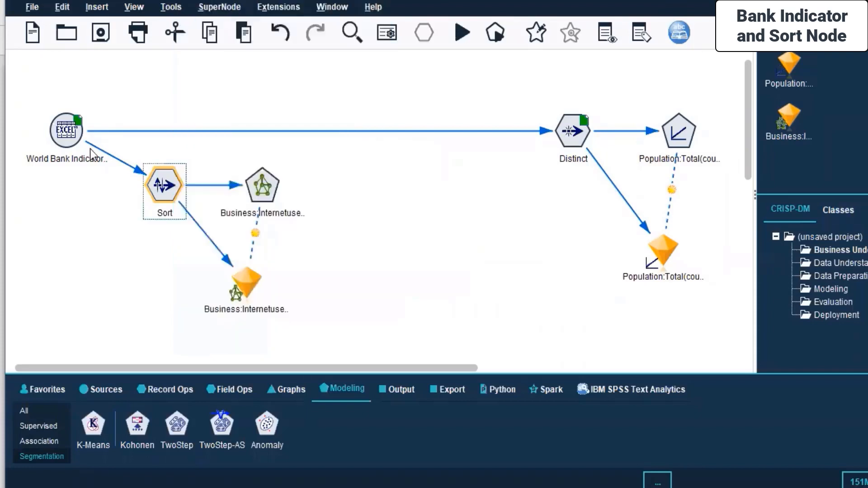
Disable the data cache on the World Bank Indicator Excel source node
click(73, 123)
right_click(74, 120)
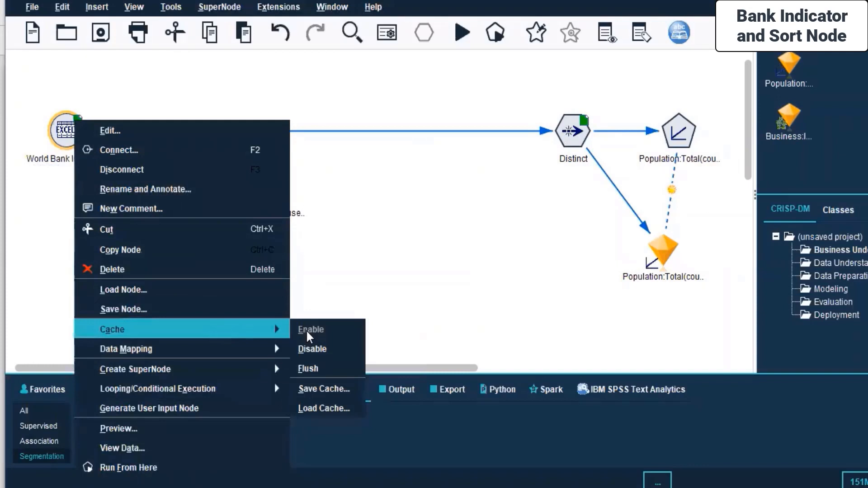
click(368, 348)
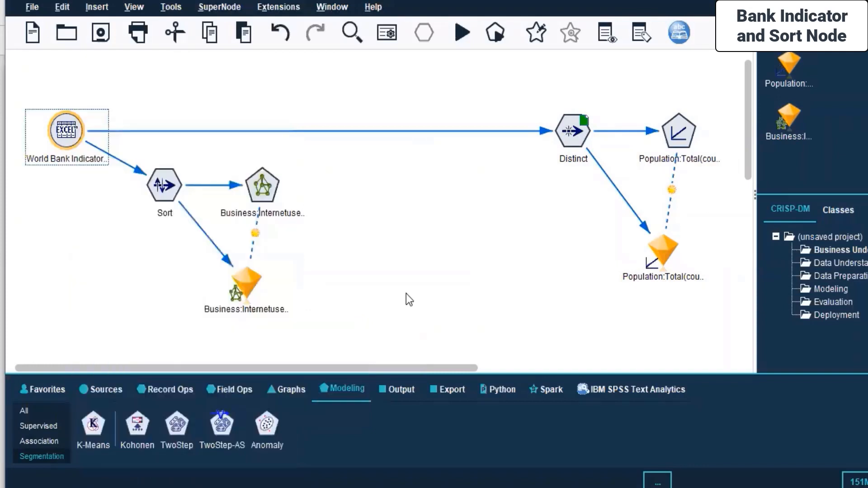
Delete the Business:Internetuse model nugget below its modeling node again
click(248, 279)
right_click(248, 279)
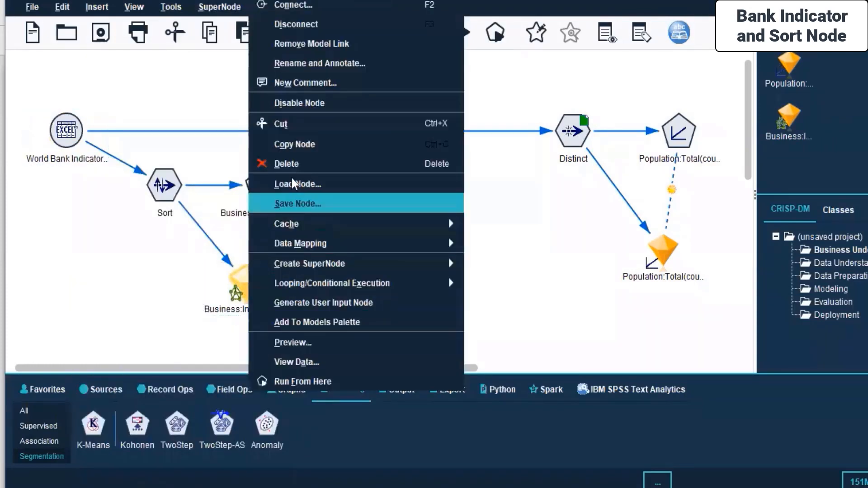
click(289, 164)
Run the uncached Sort node and Business:Internetuse modeling node as a selection to regenerate the model nugget
drag(225, 159, 141, 155)
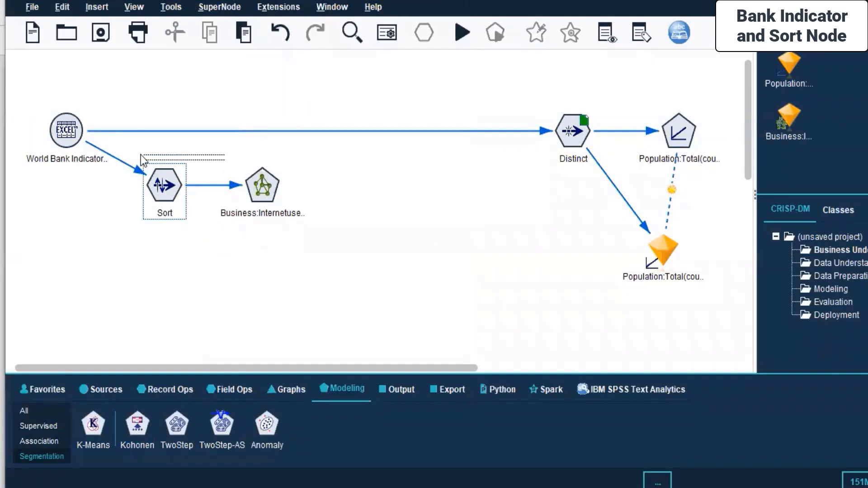
drag(20, 137, 309, 237)
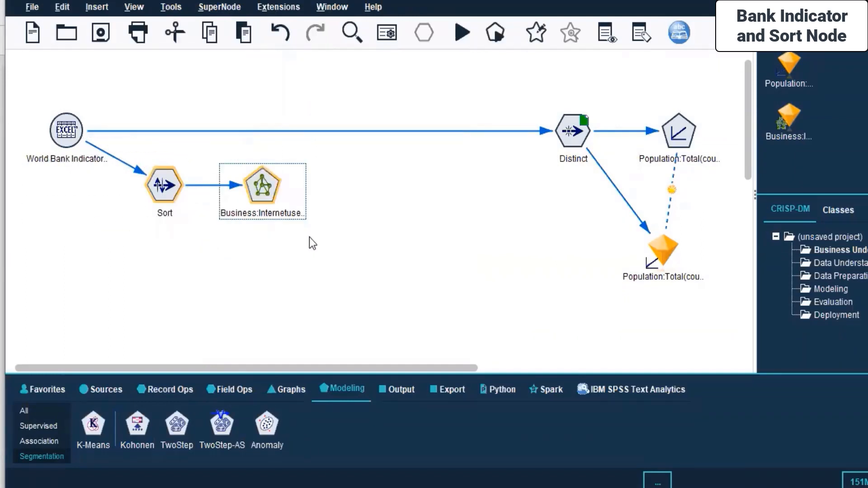
right_click(261, 183)
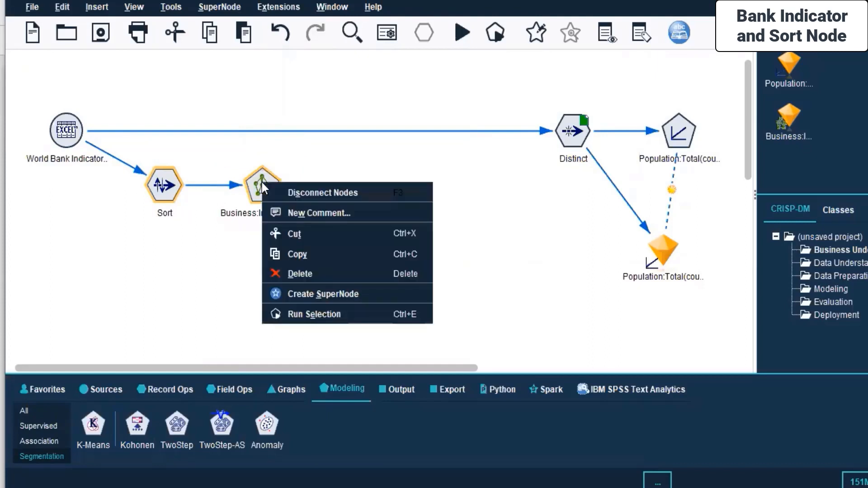
click(325, 310)
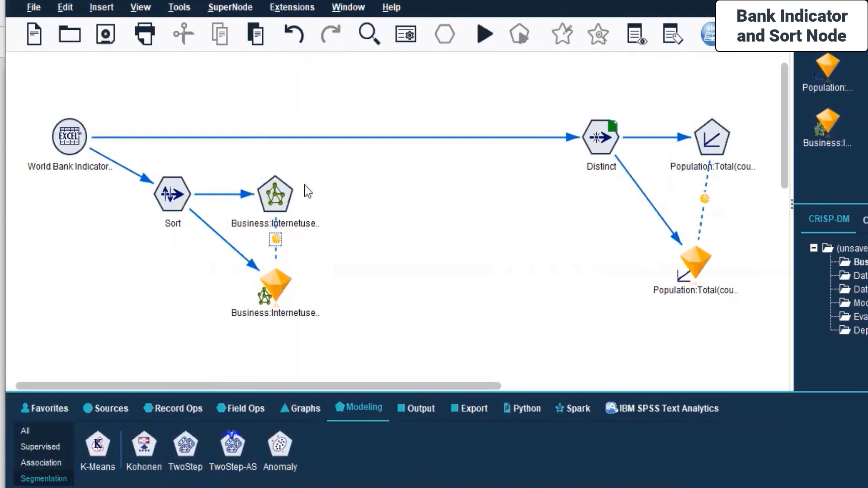
Enable the data cache on the World Bank Indicator Excel source node and select the Sort node
click(611, 128)
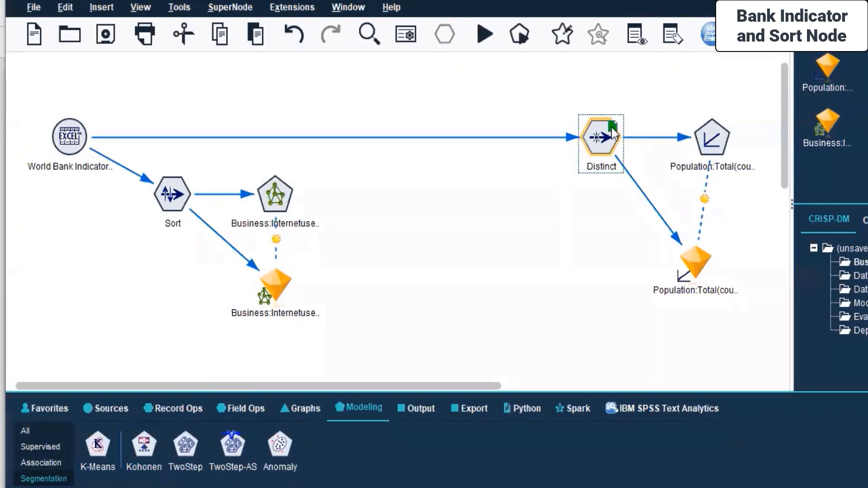
click(66, 134)
right_click(65, 134)
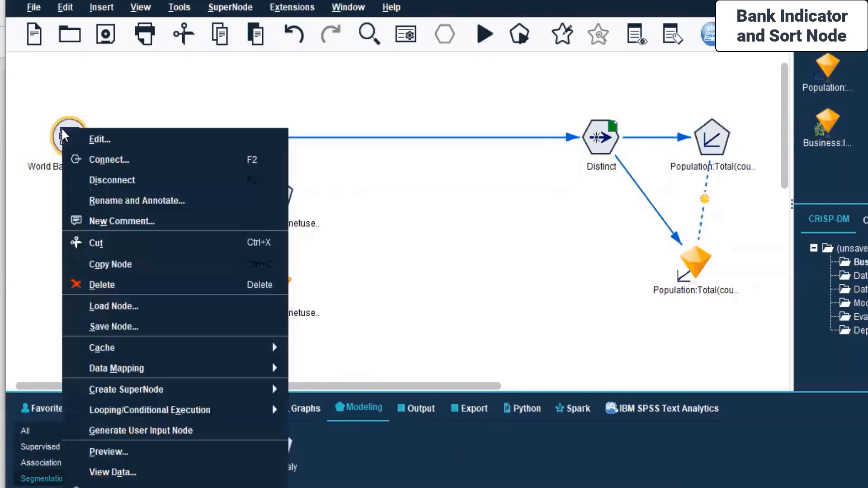
mouse_move(213, 347)
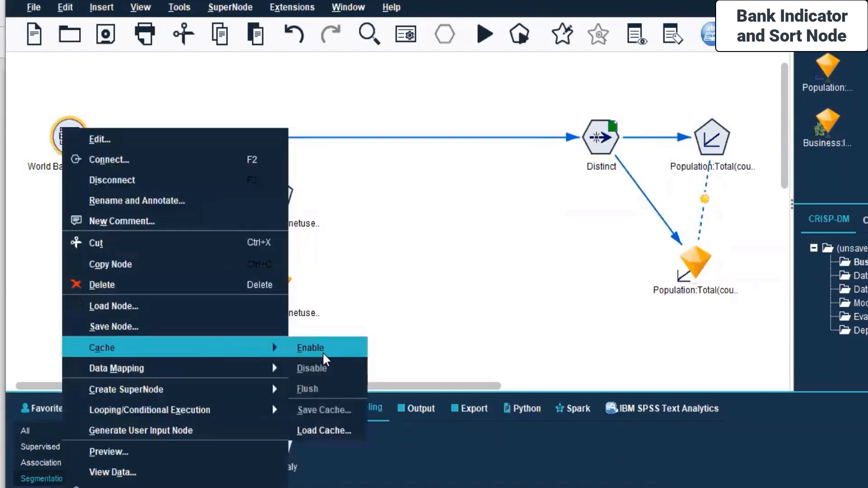
click(322, 351)
click(180, 200)
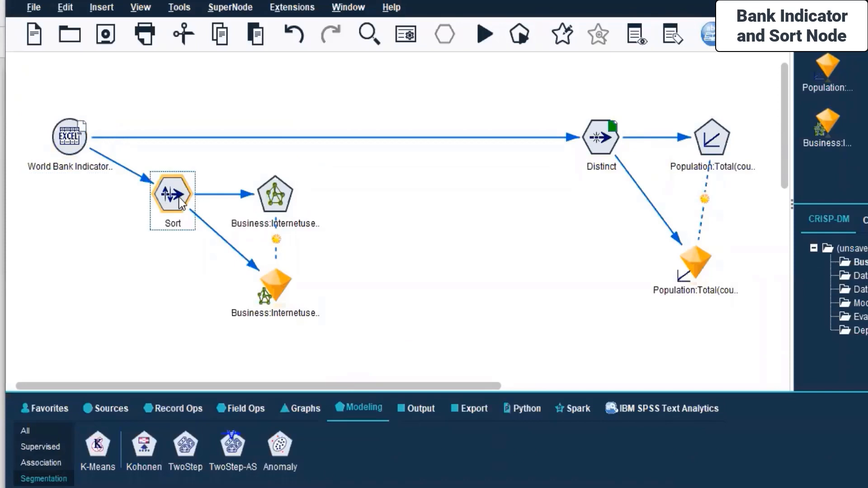
Enable the data cache on the Sort node
right_click(181, 202)
mouse_move(367, 209)
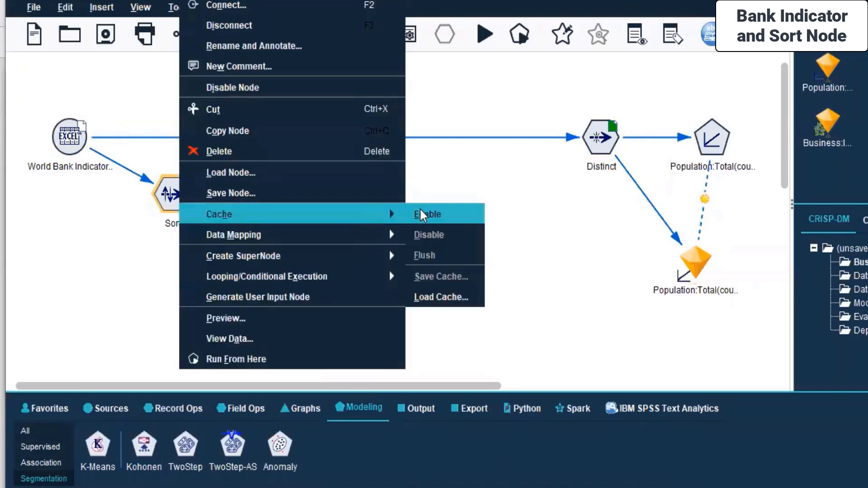
click(434, 214)
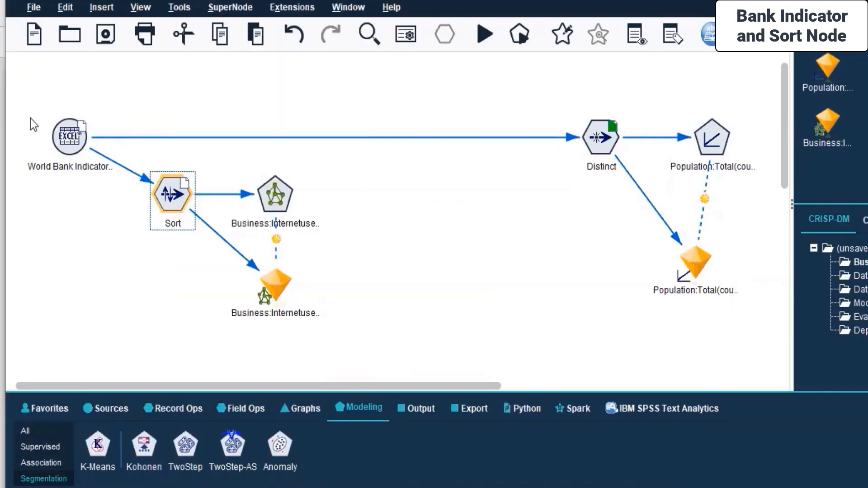
Flush the filled data cache of the Distinct node
click(608, 127)
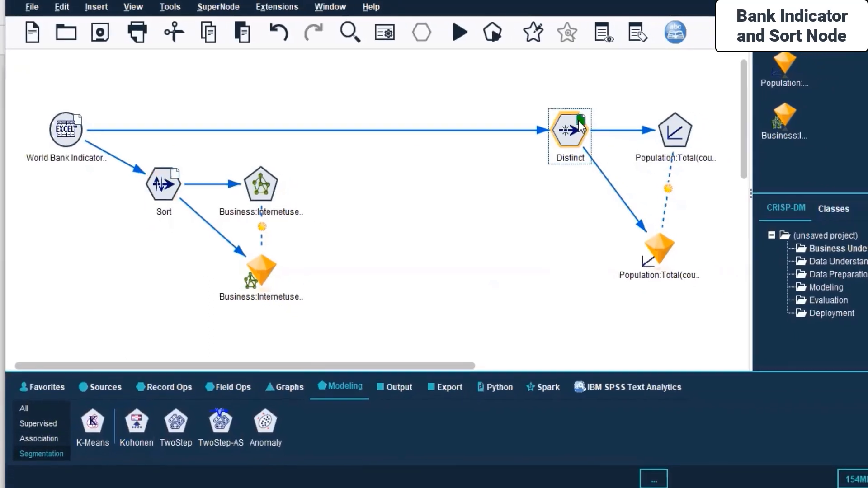
right_click(578, 121)
mouse_move(658, 354)
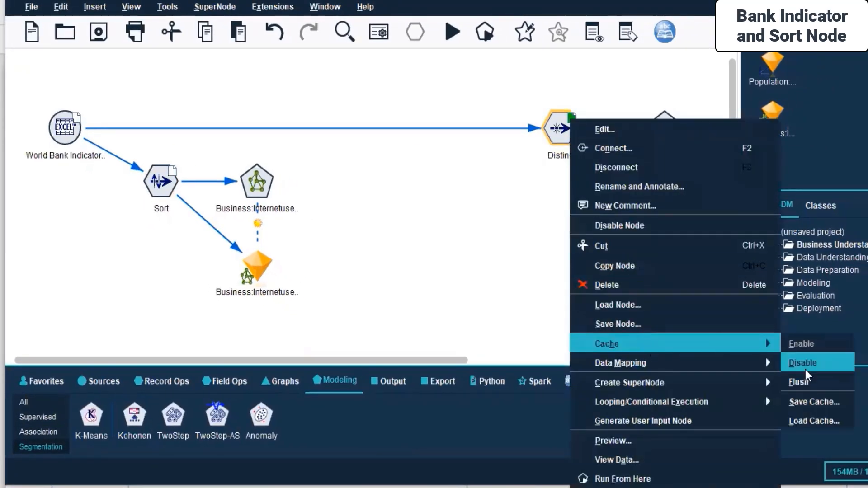
click(808, 373)
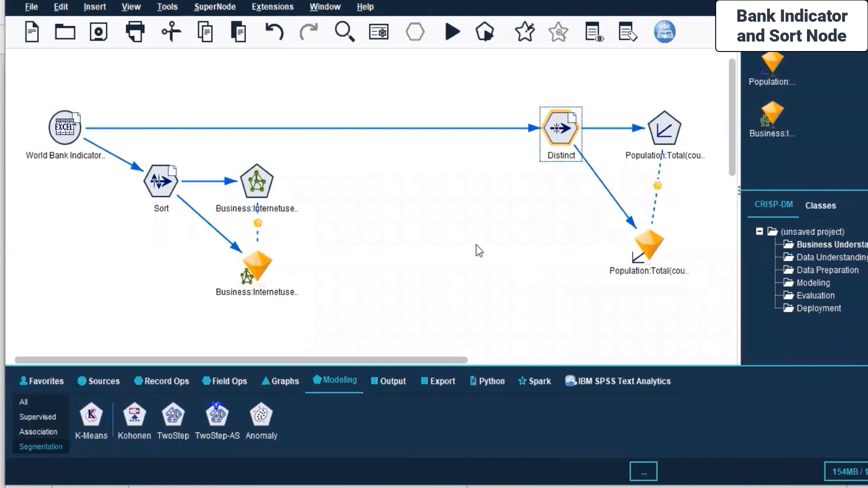
Disable the data cache on the Distinct node and enable it again
right_click(547, 137)
mouse_move(714, 358)
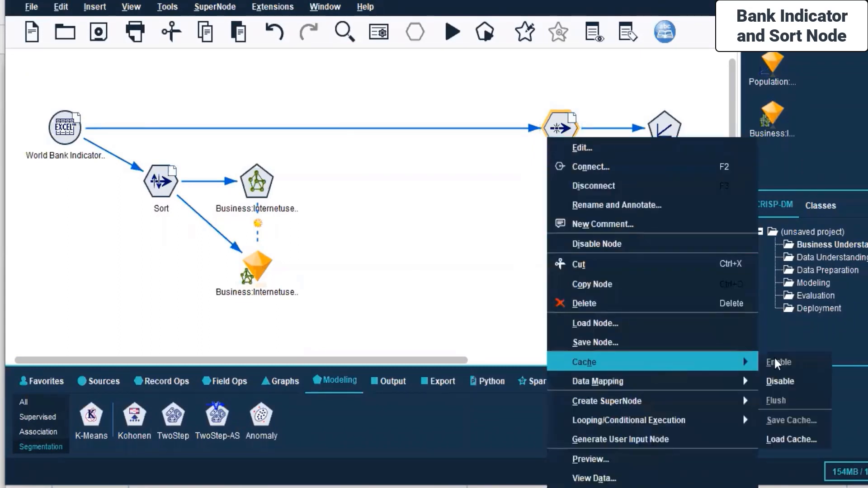
click(793, 379)
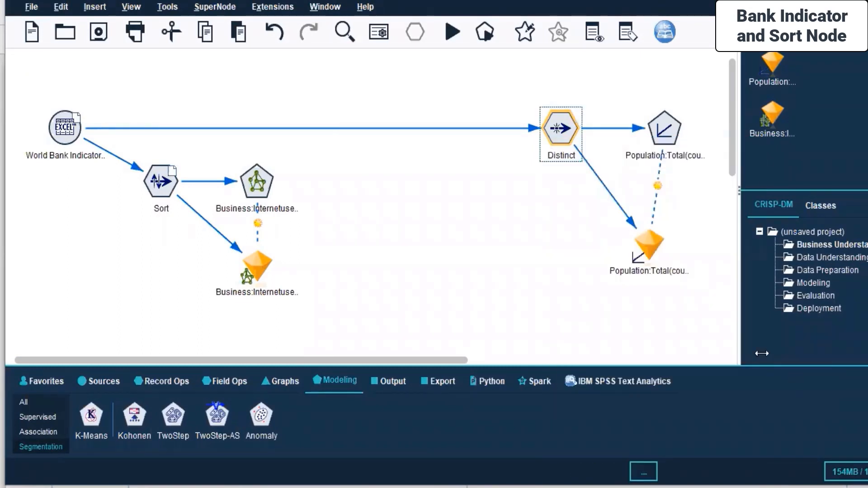
right_click(573, 128)
mouse_move(742, 344)
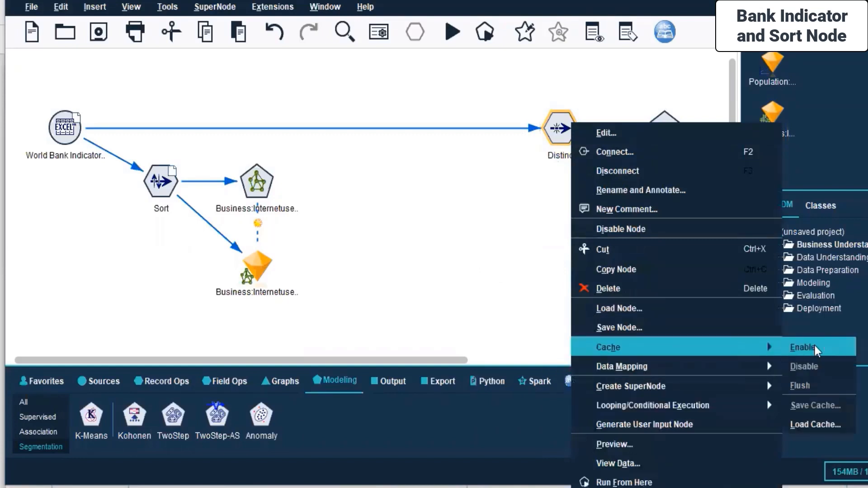
click(813, 343)
click(387, 201)
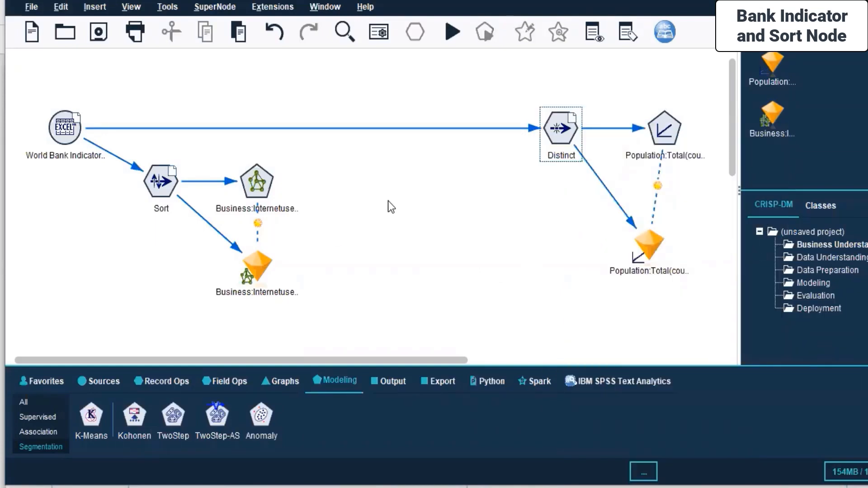
Delete the Business:Internetuse and Population:Total model nuggets from the stream canvas
click(257, 267)
key(Delete)
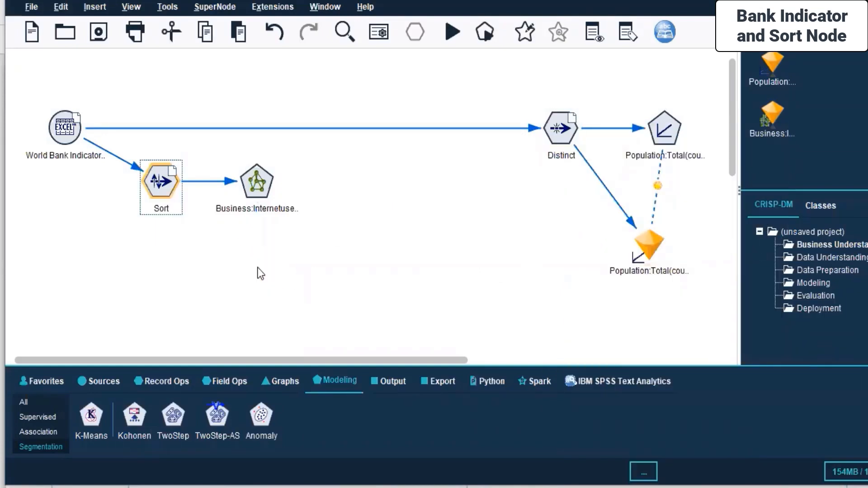
click(649, 242)
key(Delete)
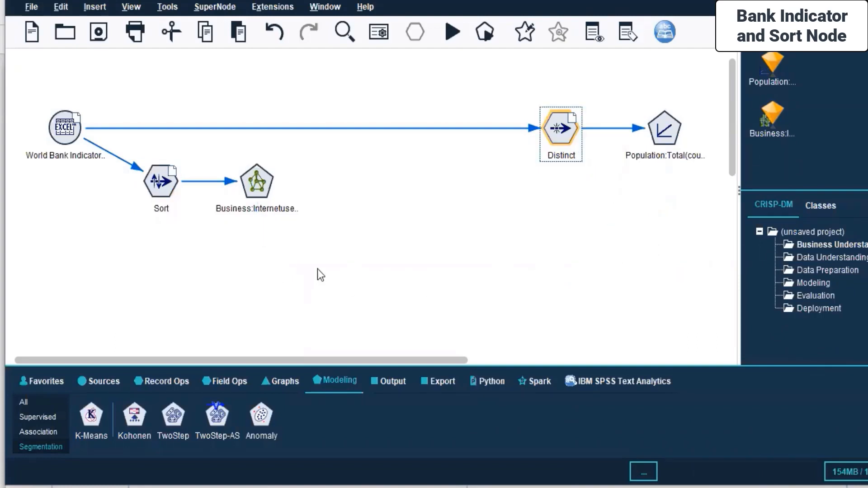
click(317, 269)
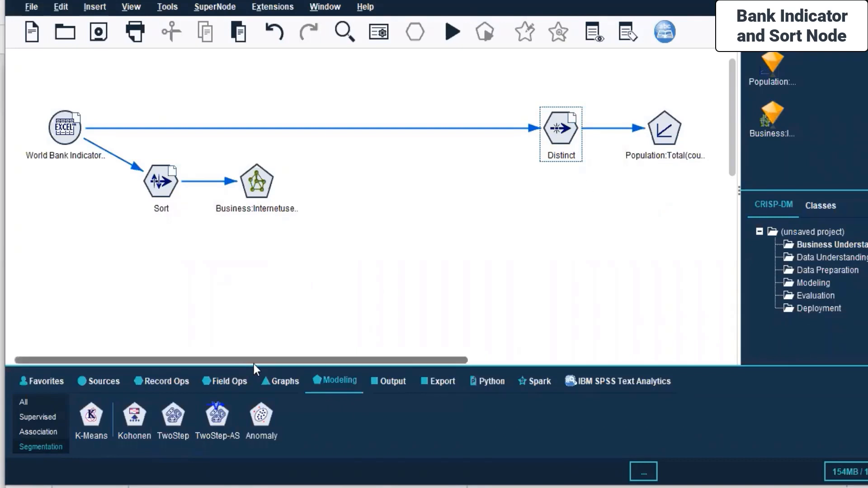
Add an Auto Data Prep node to the stream and place it below the World Bank Indicator source node
click(227, 381)
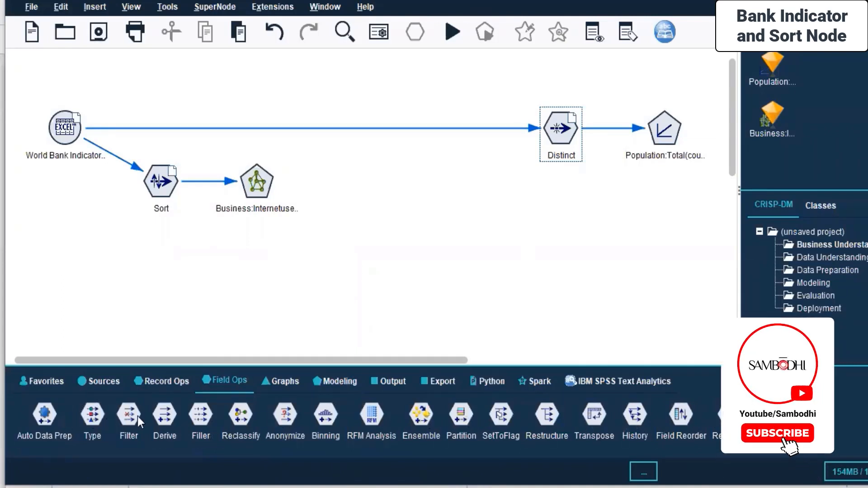
click(38, 418)
drag(38, 419, 286, 316)
drag(359, 305, 361, 306)
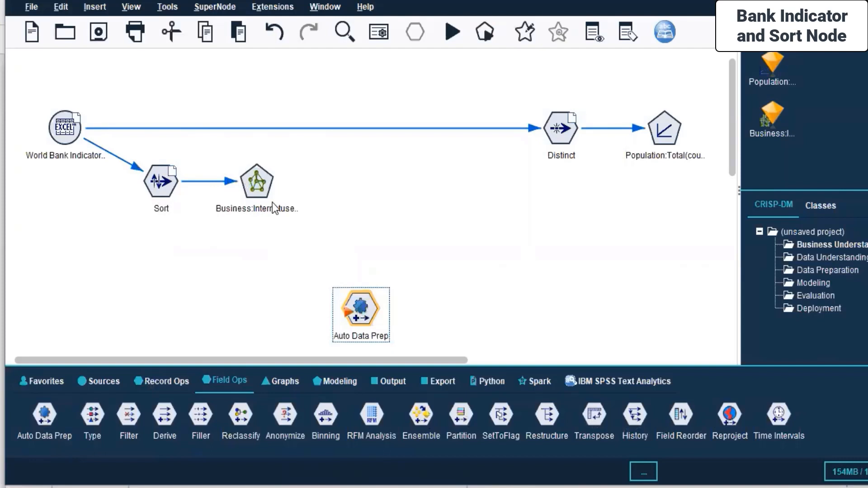
drag(364, 316, 75, 284)
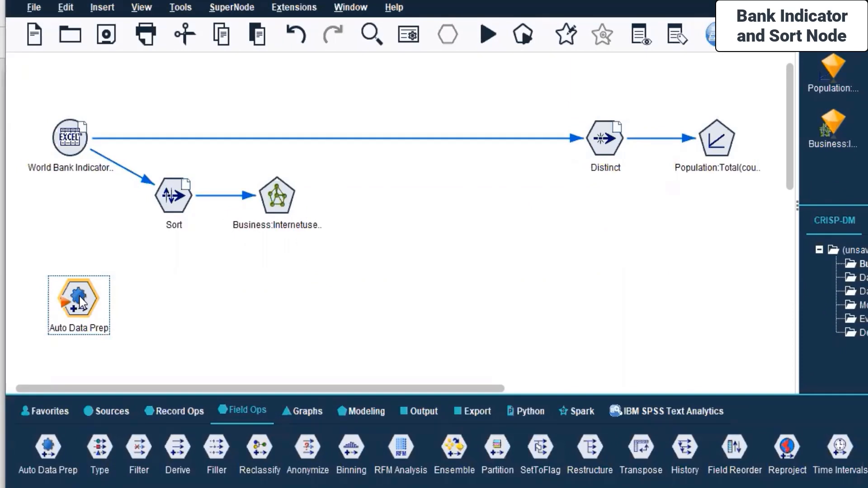
Connect the World Bank Indicator source node to the Auto Data Prep node
click(70, 137)
right_click(72, 141)
click(115, 173)
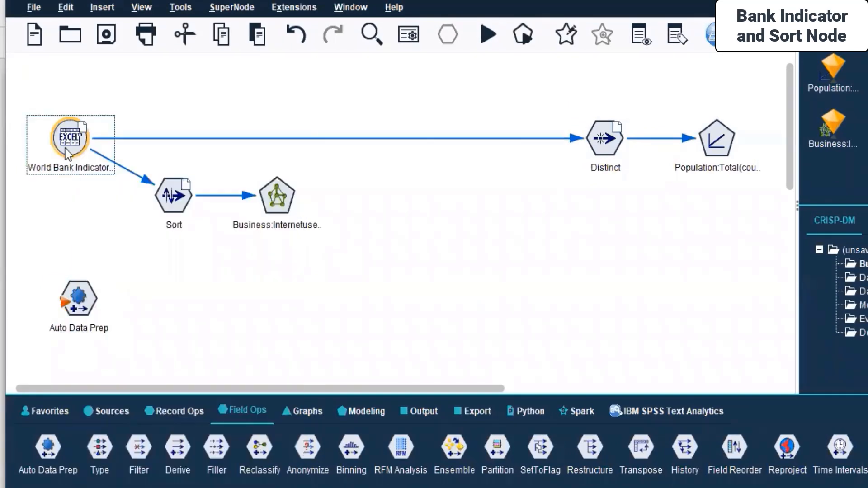
click(78, 299)
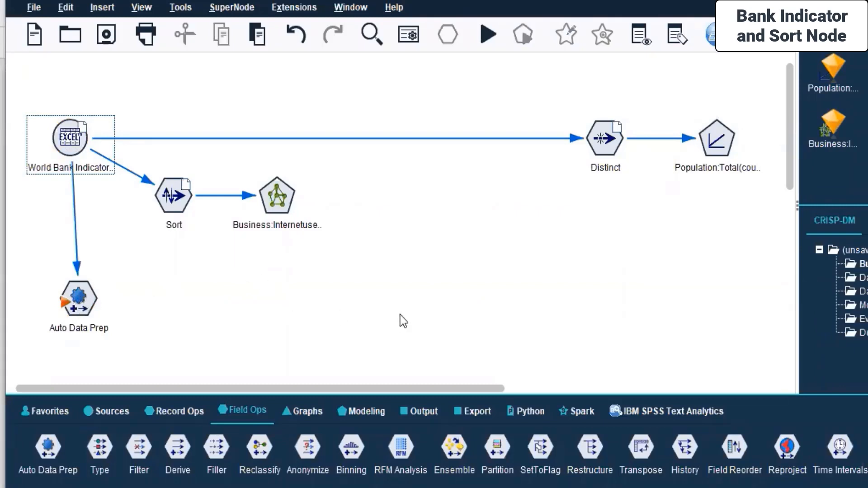
Add a Transform output node beside Auto Data Prep and connect the Auto Data Prep node to it
click(414, 411)
drag(195, 449, 244, 300)
click(86, 299)
right_click(85, 299)
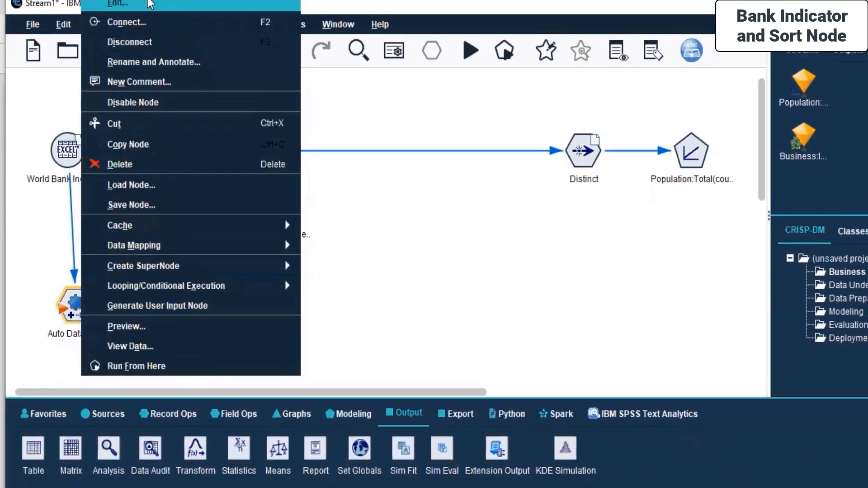
click(146, 21)
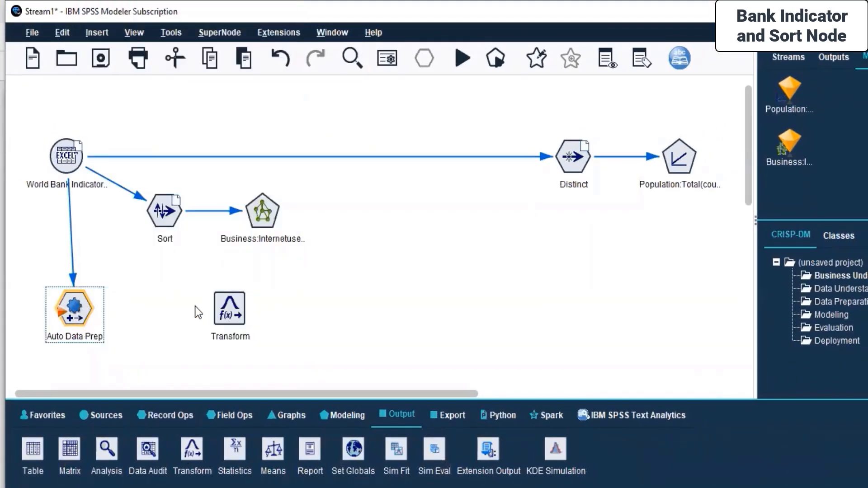
click(229, 307)
mouse_move(229, 307)
mouse_down()
mouse_move(243, 312)
mouse_move(239, 304)
mouse_up()
click(323, 321)
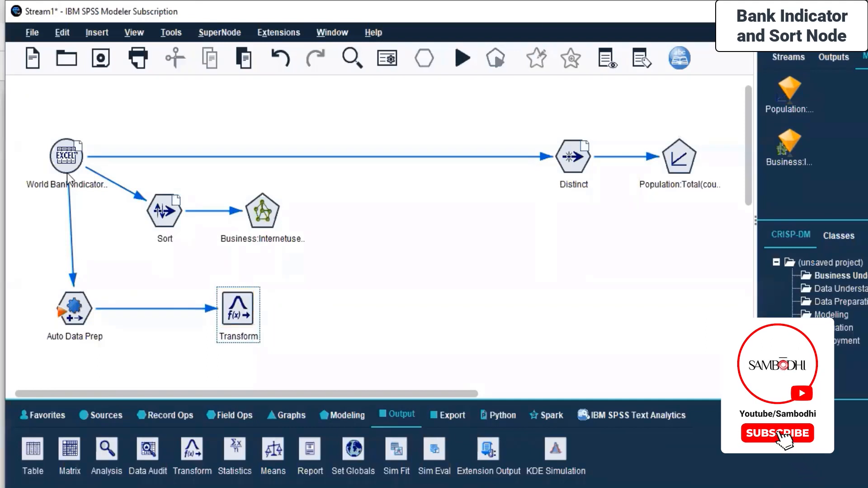
Enable the data cache on the Auto Data Prep node and align the node directly beneath the Excel source node
click(83, 313)
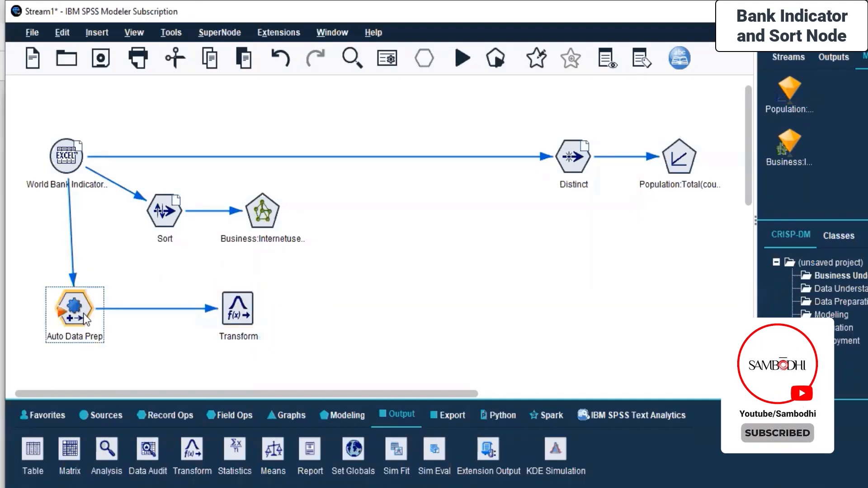
right_click(83, 313)
mouse_move(298, 229)
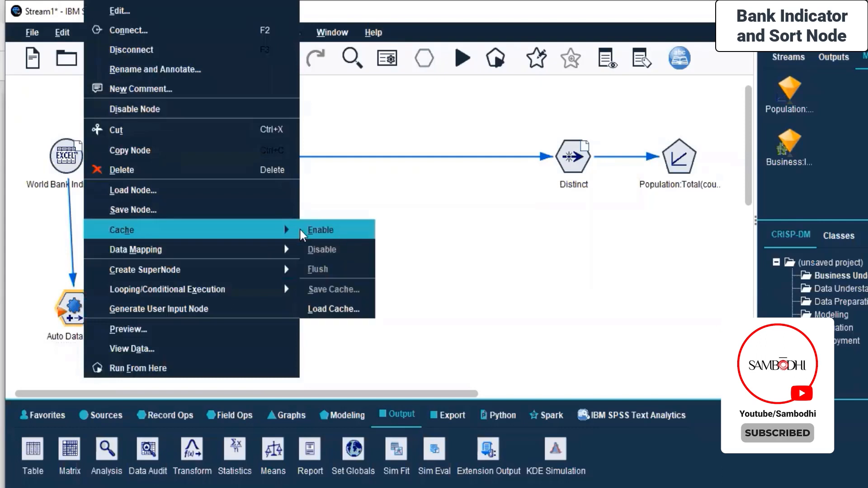
click(325, 229)
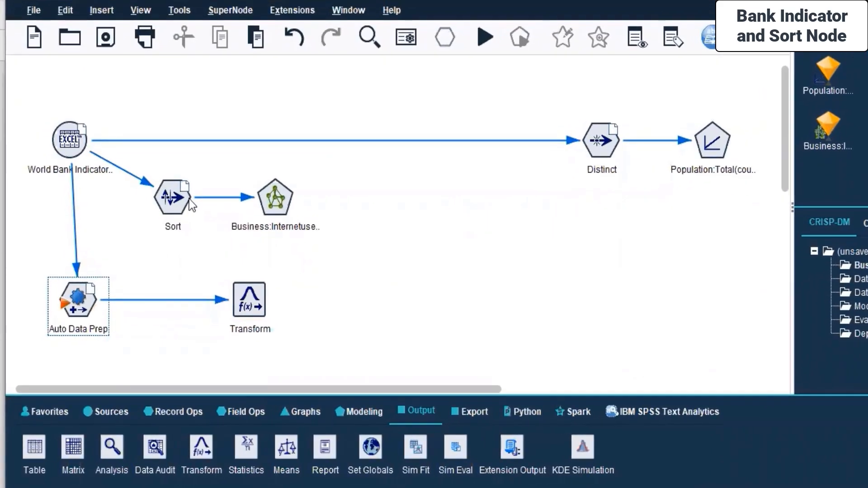
drag(73, 304, 64, 308)
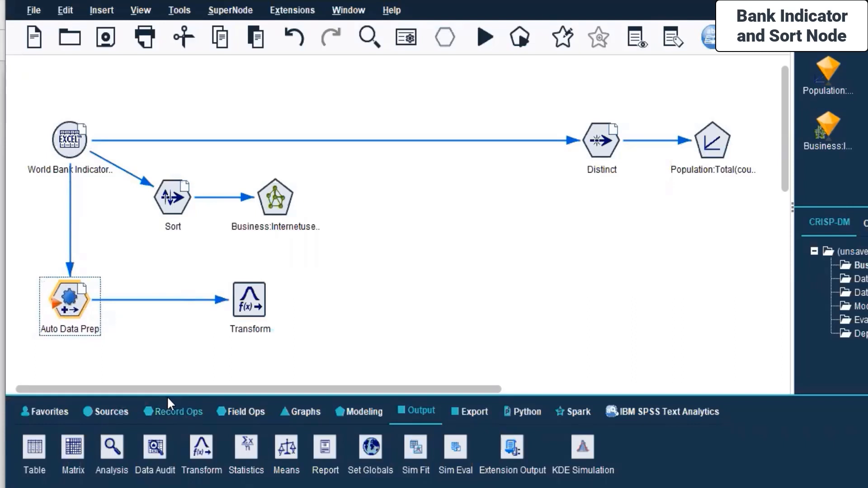
click(252, 413)
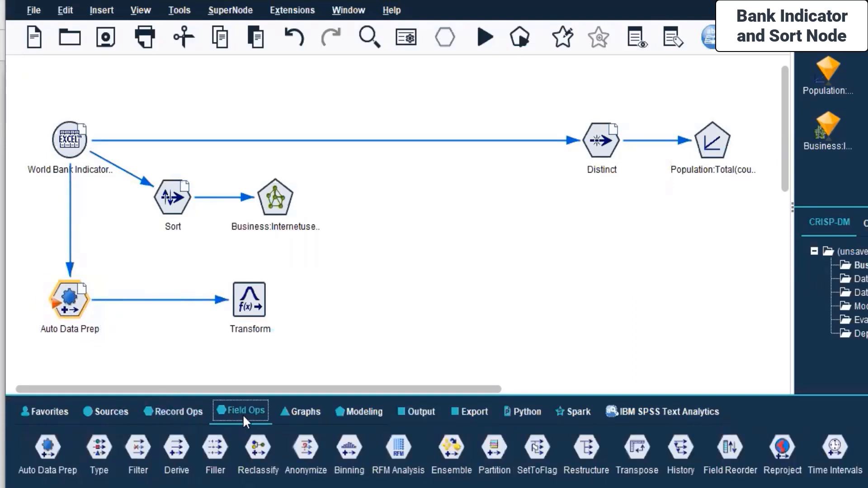
click(166, 410)
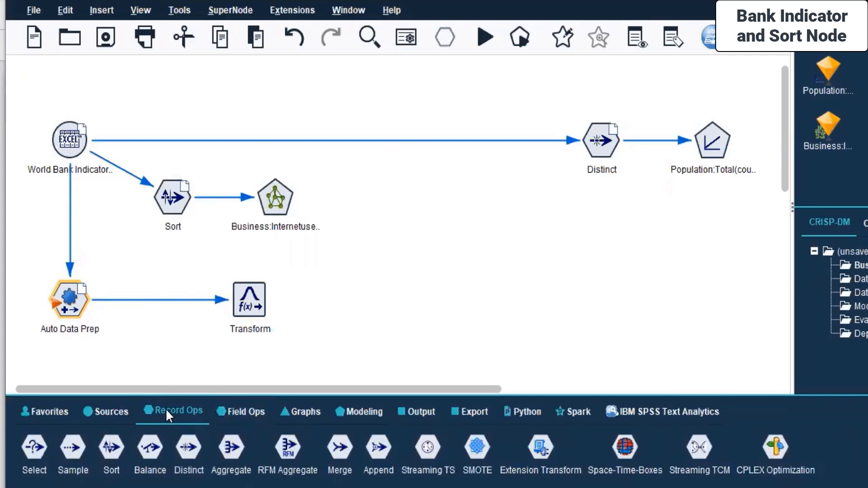
click(166, 409)
Try to run all nodes of the stream together as a selection
drag(32, 83, 750, 355)
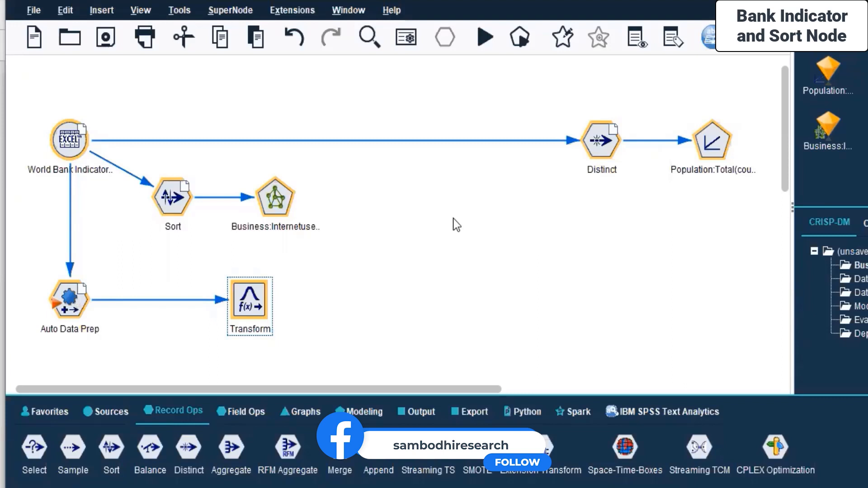
right_click(75, 136)
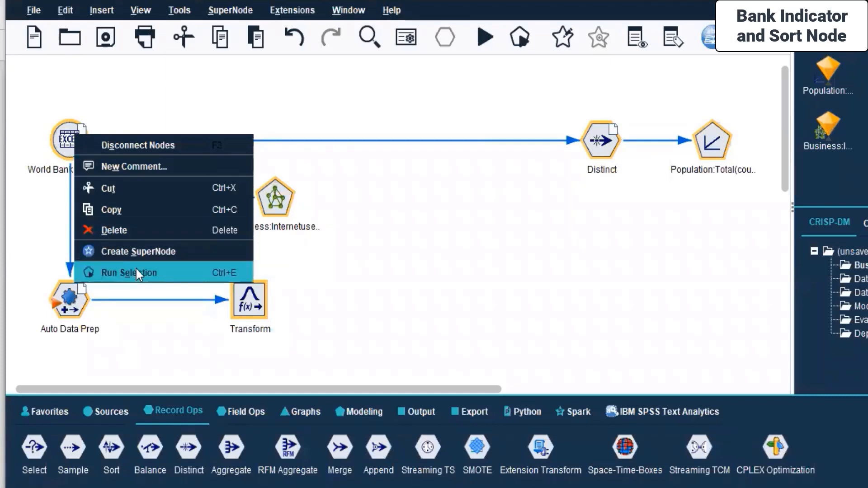
click(178, 273)
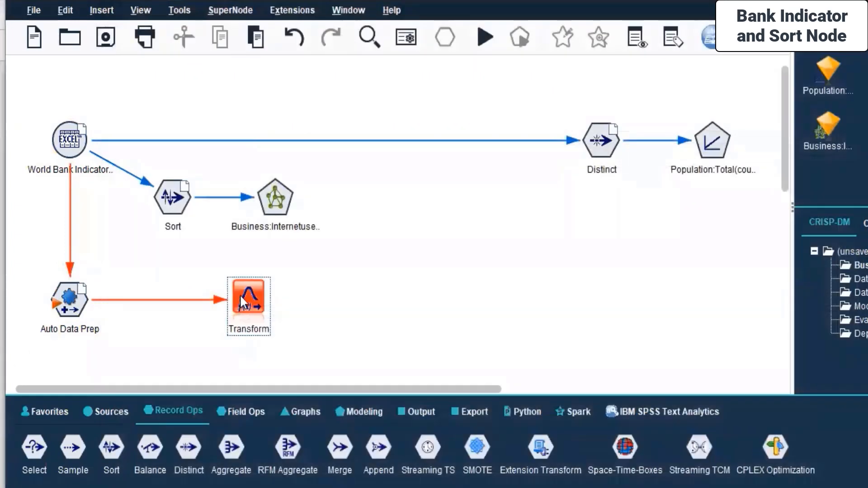
Add the Population: Urban (count) field to the Transform node's field list
right_click(240, 297)
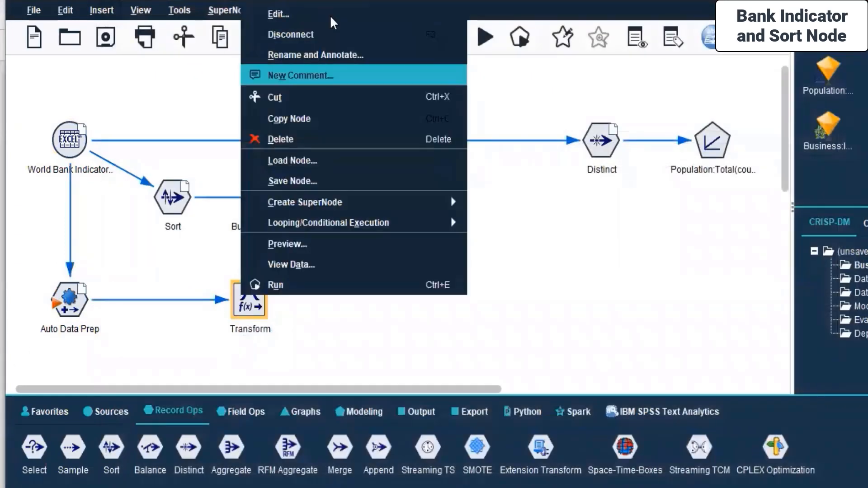
click(325, 15)
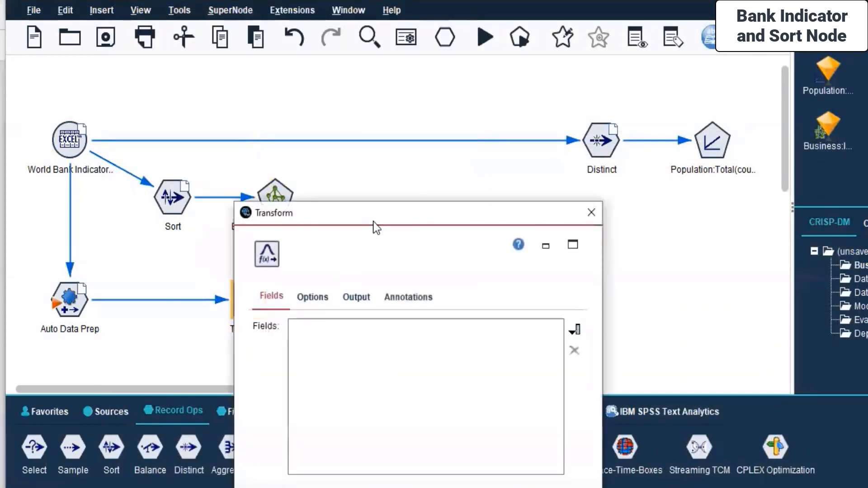
drag(396, 183, 397, 100)
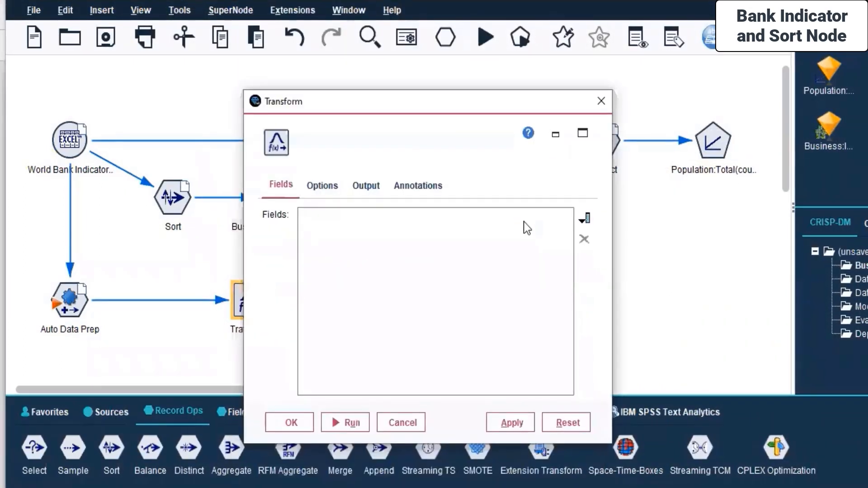
click(645, 241)
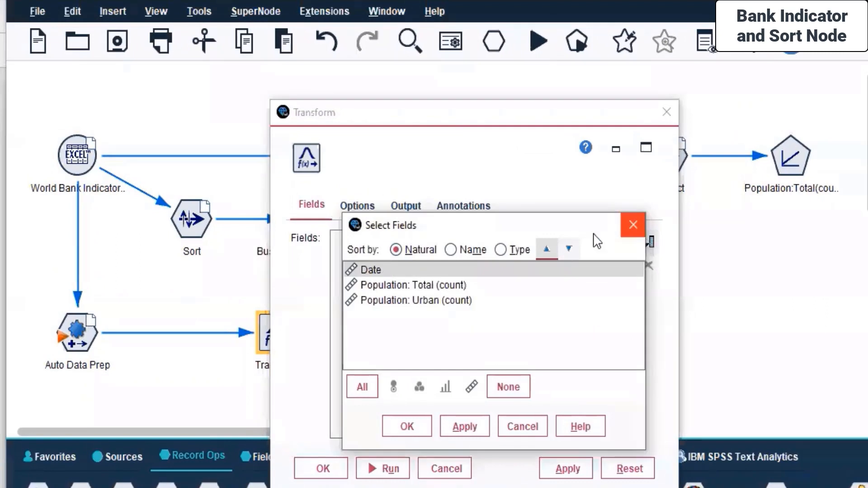
click(401, 286)
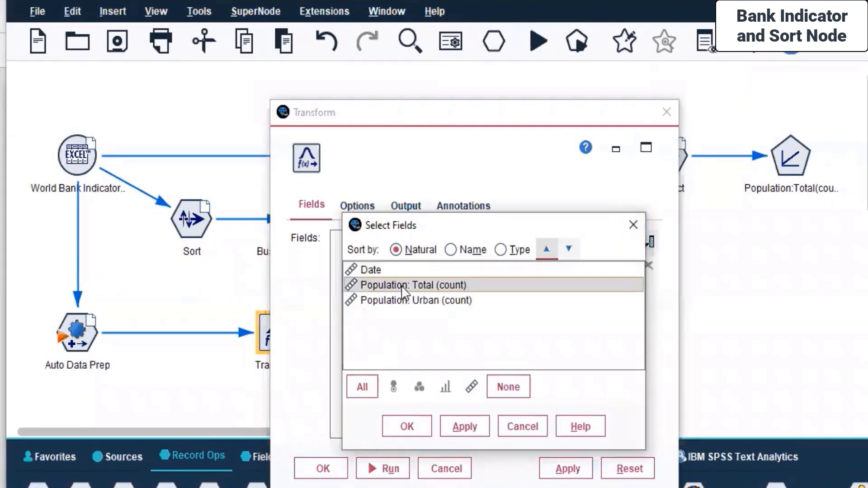
click(404, 305)
click(465, 427)
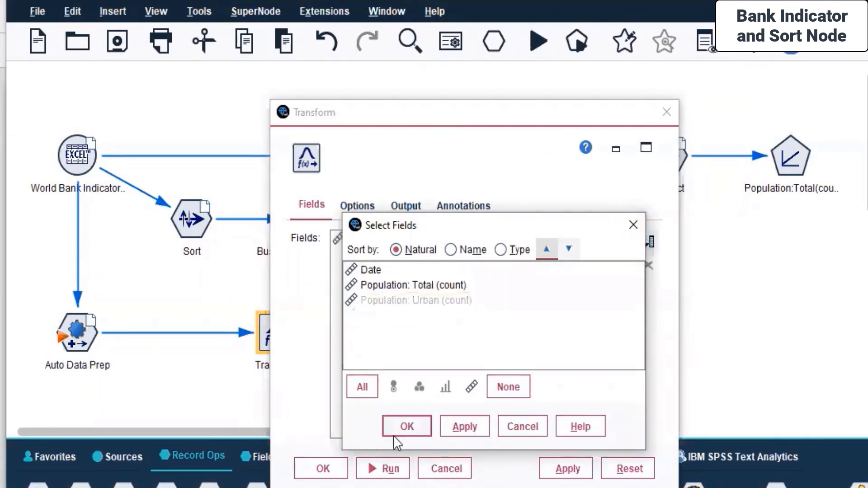
click(407, 427)
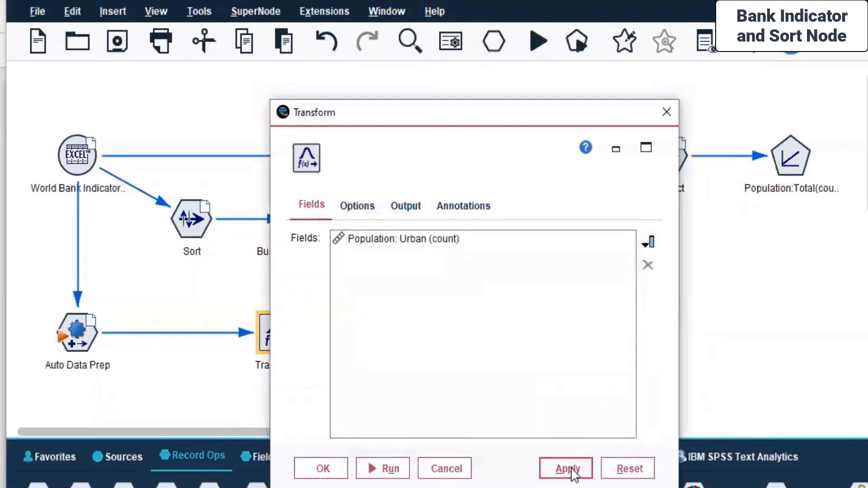
Set the Transform node to use selected formulas with Exponential checked, review its output and annotation settings, and accept them
click(369, 207)
click(346, 279)
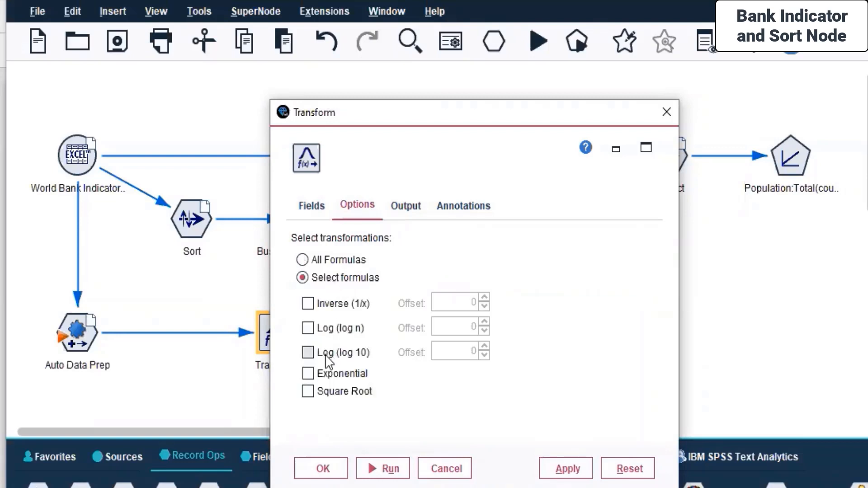
click(308, 374)
click(408, 211)
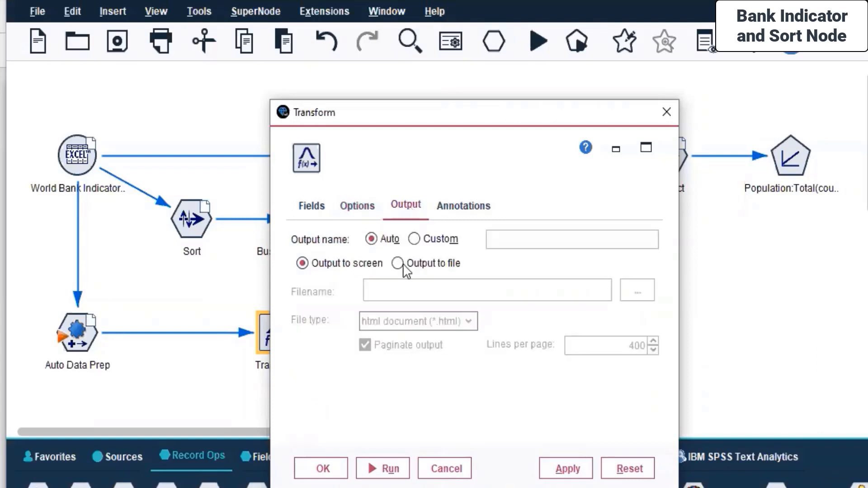
click(464, 208)
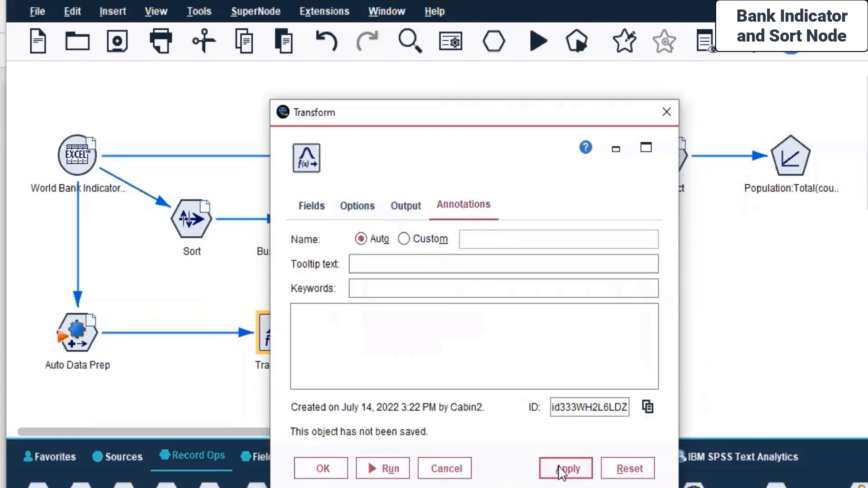
click(319, 468)
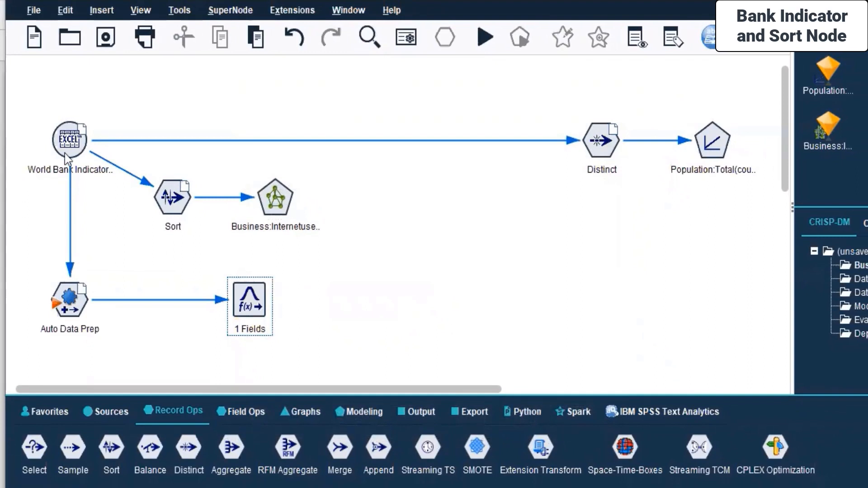
Add the Population: Total (count) field to the Transform node's field list and confirm the node settings
right_click(249, 301)
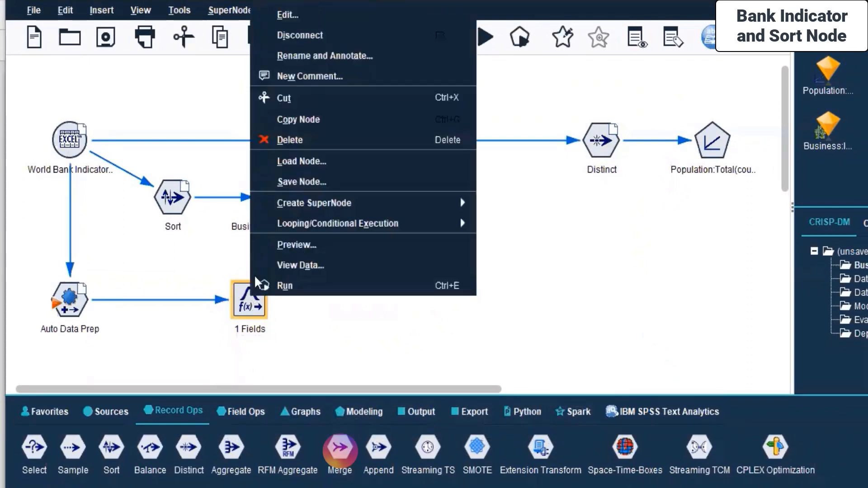
click(332, 18)
click(312, 265)
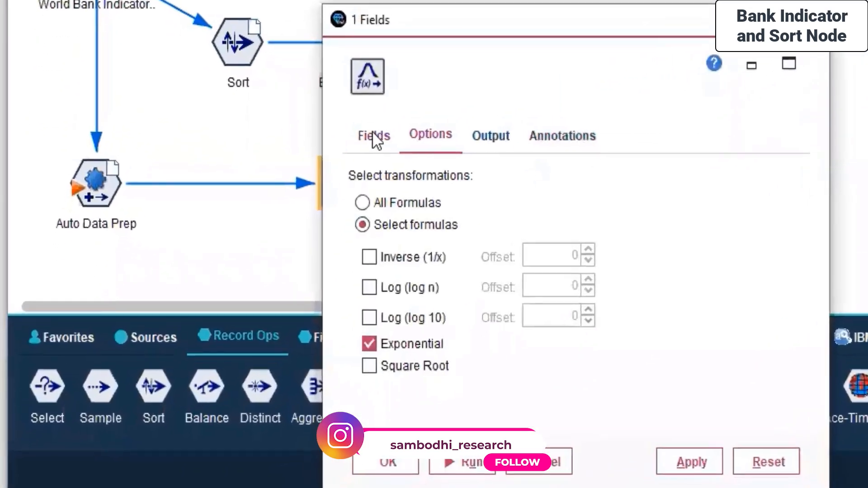
click(271, 265)
click(795, 179)
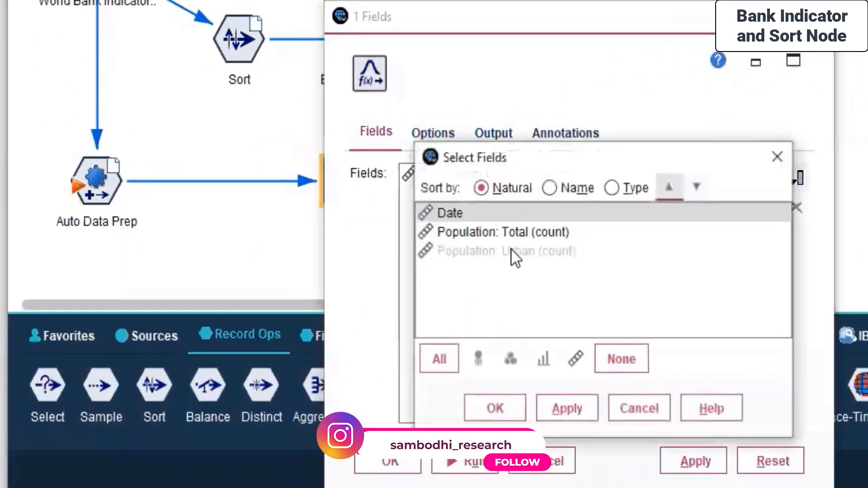
click(507, 235)
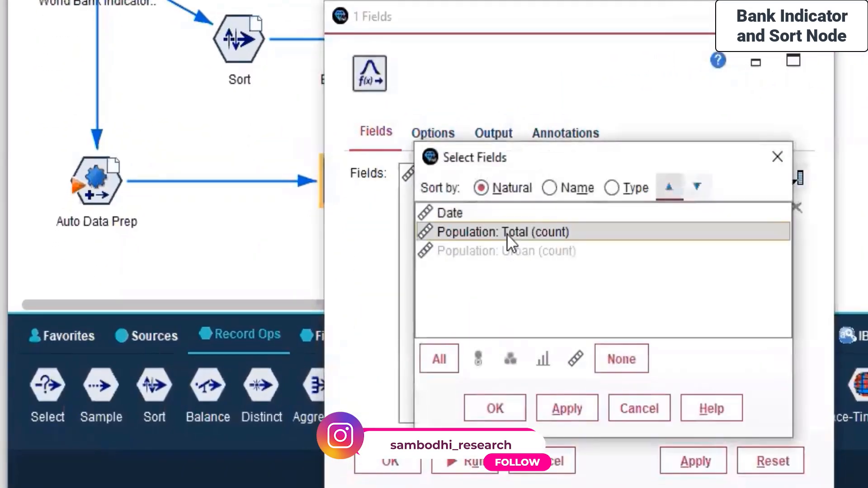
click(565, 410)
click(501, 410)
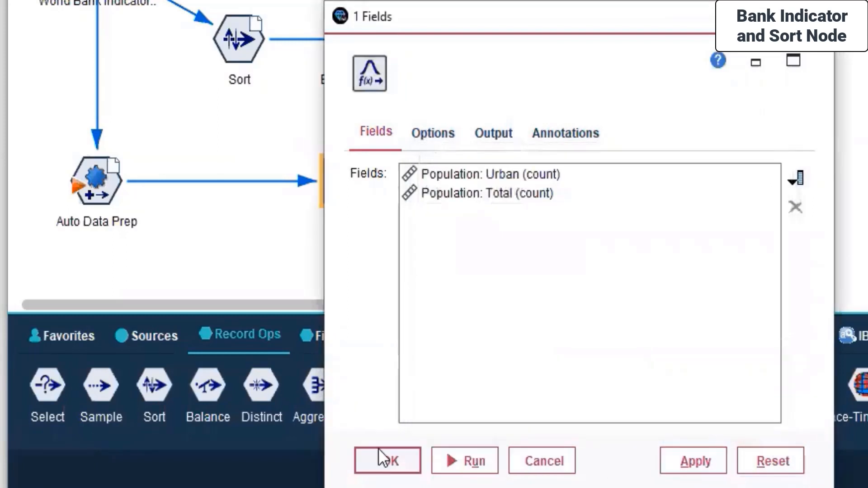
click(388, 461)
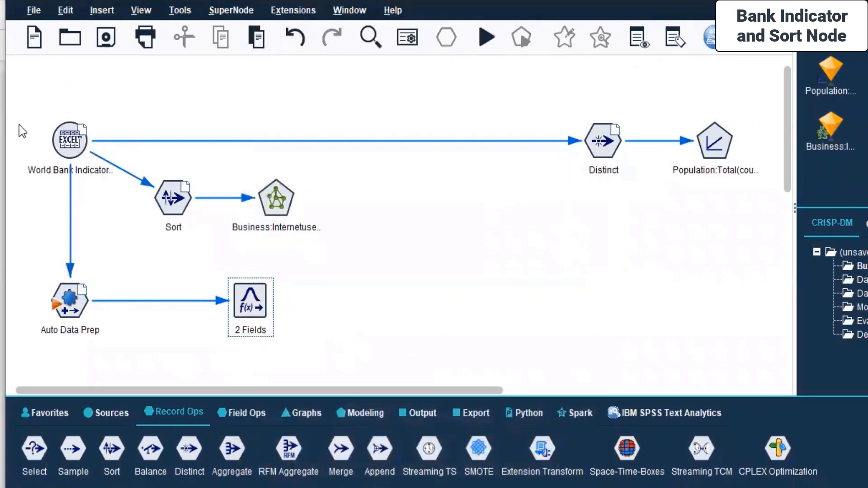
Run all nodes of the stream together as one selection
mouse_move(42, 88)
mouse_down()
mouse_move(433, 135)
mouse_move(747, 328)
mouse_move(432, 370)
mouse_move(443, 379)
mouse_up()
drag(512, 390, 438, 383)
scroll(466, 335, up, 3)
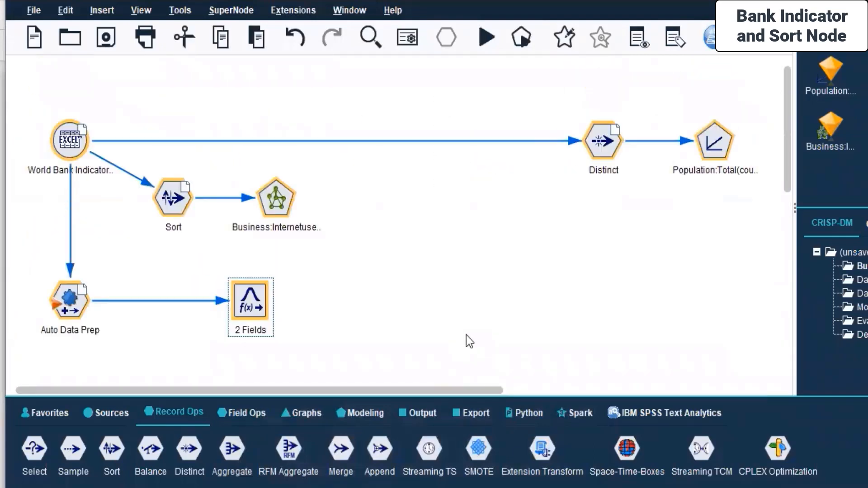
right_click(75, 140)
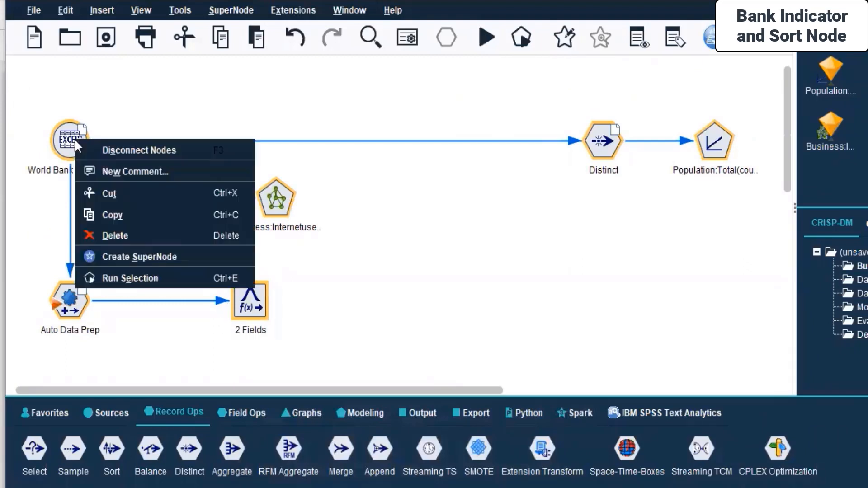
click(162, 279)
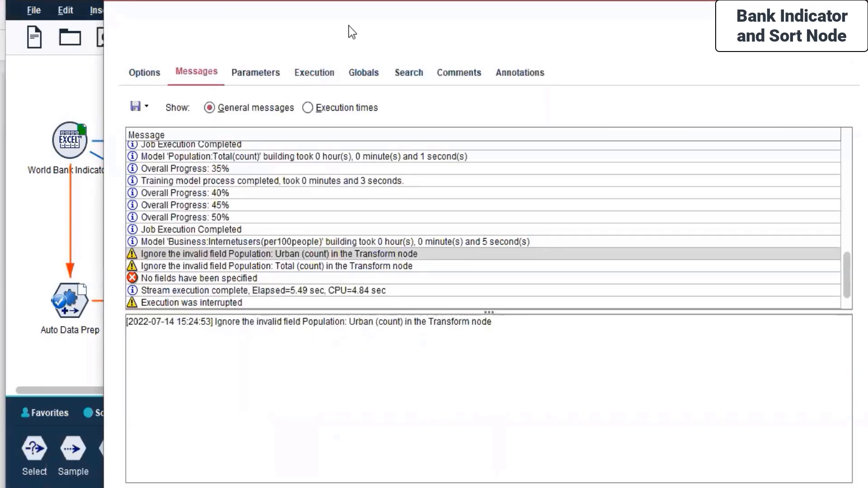
Review the stream's general execution messages, shift the Transform node closer to Auto Data Prep, and close the stream properties
drag(348, 26, 602, 54)
drag(252, 304, 218, 311)
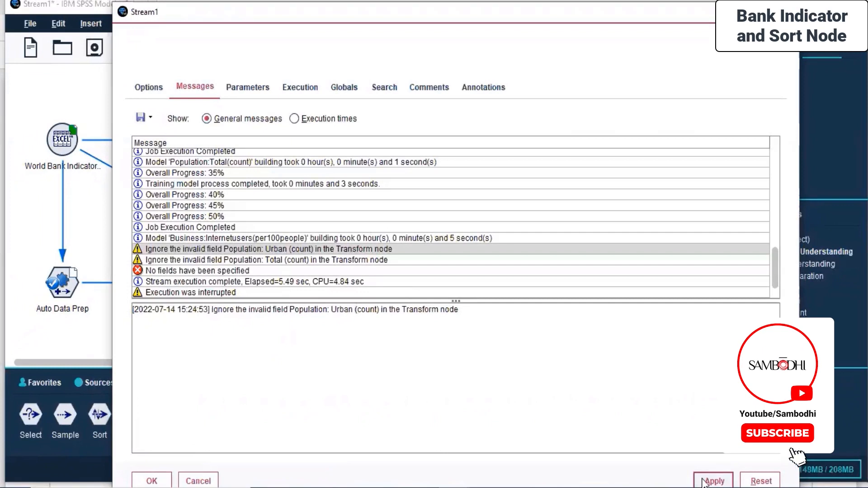
click(151, 481)
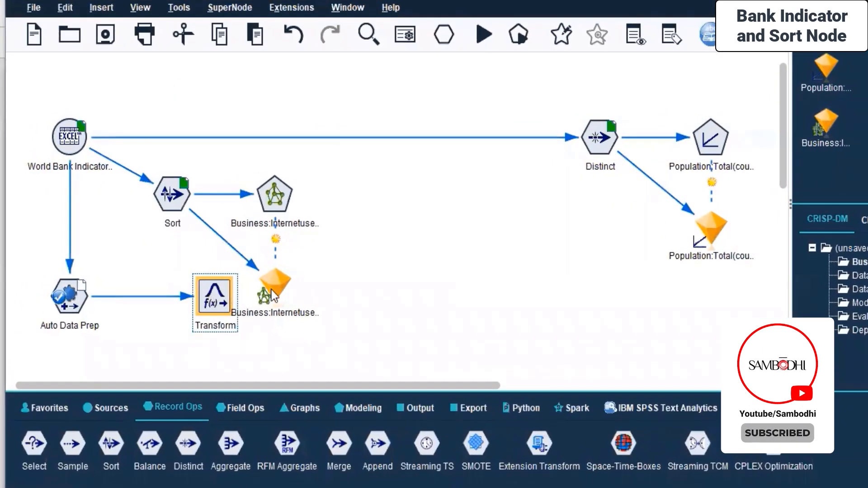
Move the Business:Internet users model nugget away from the Transform node, and shift the Sort node and its modeling node to align above it
drag(271, 289, 367, 323)
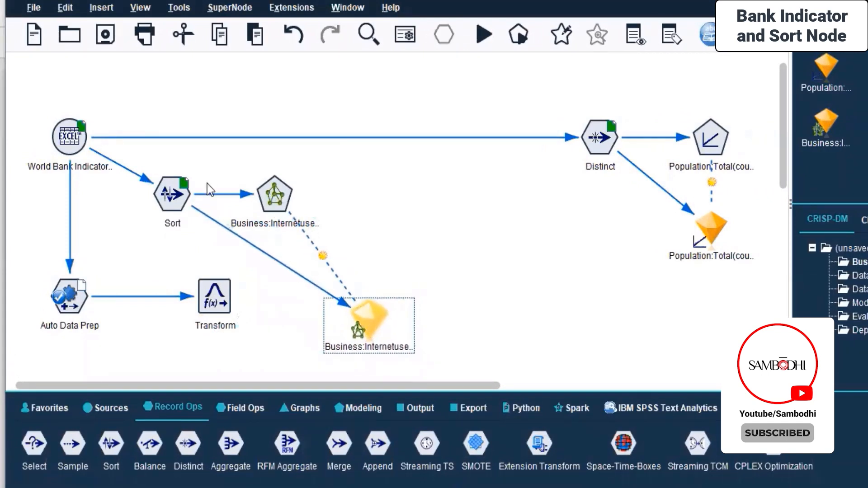
drag(150, 167, 318, 231)
drag(265, 205, 387, 193)
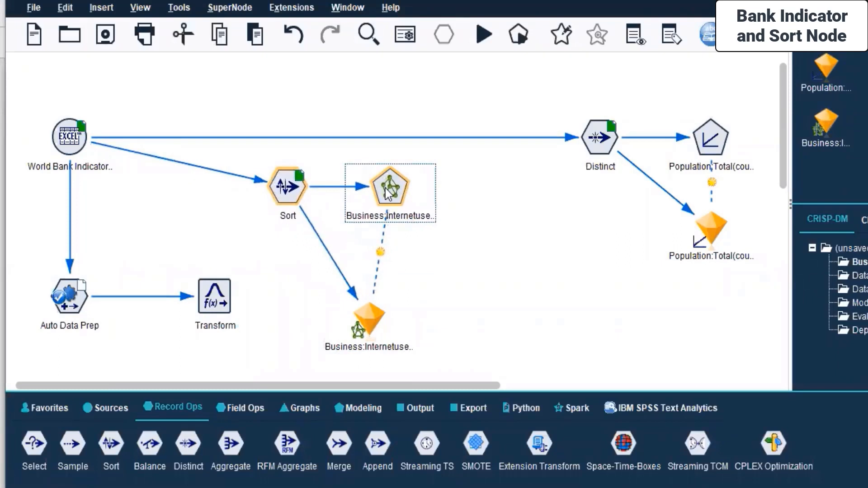
Remove the invalid fields Population: Urban (count) and Population: Total (count) from the Transform node
click(209, 299)
right_click(209, 298)
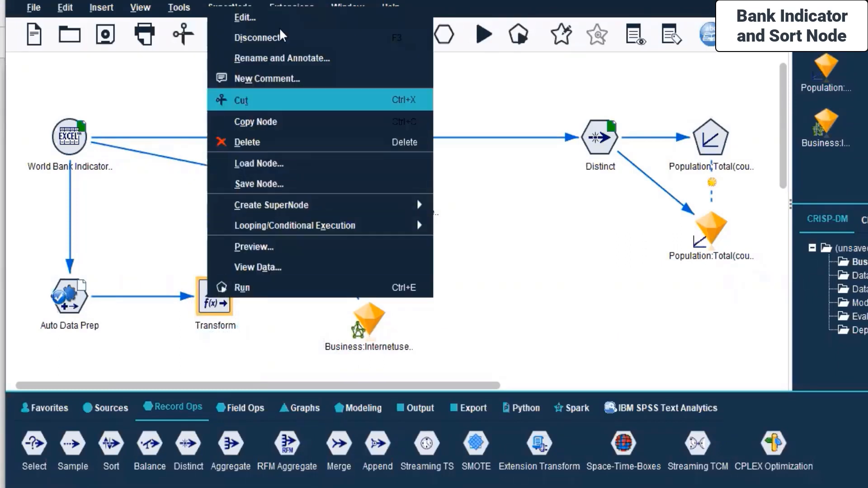
click(244, 17)
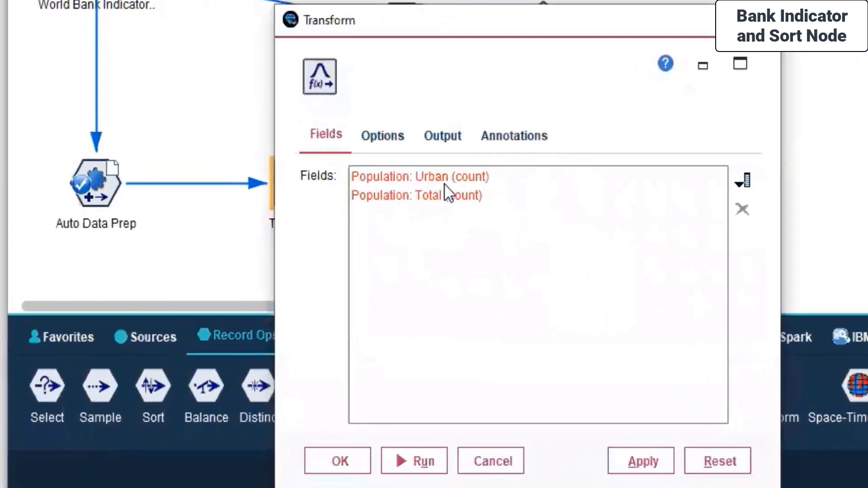
click(444, 183)
click(485, 197)
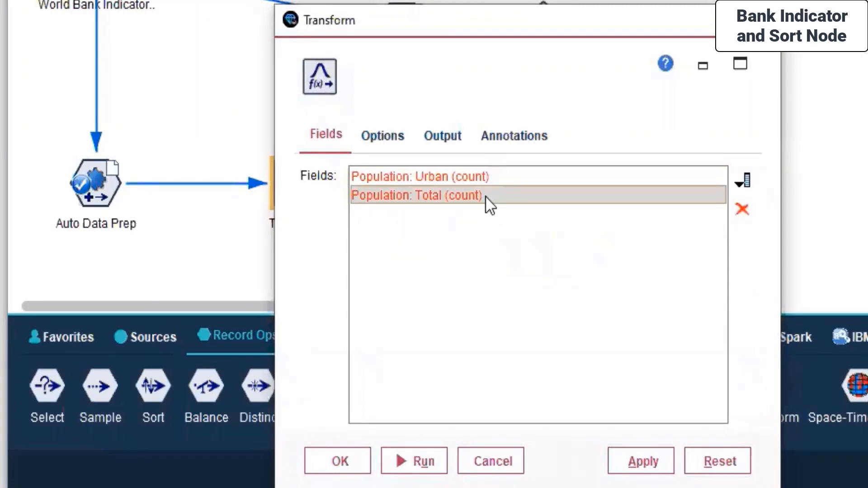
click(364, 139)
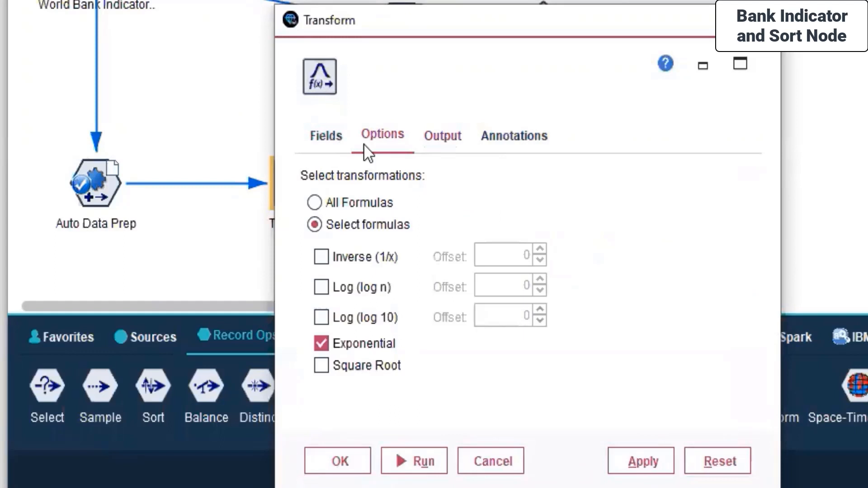
click(326, 138)
click(741, 210)
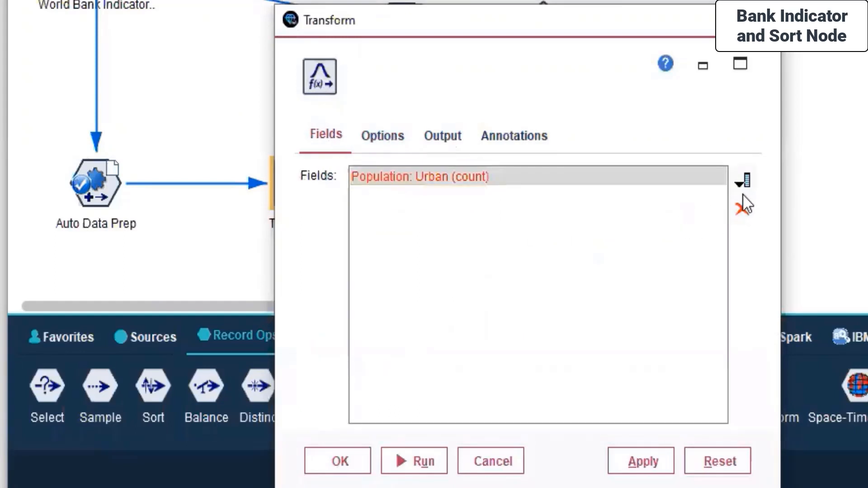
click(741, 210)
Add the Population: Urban (count)_transformed field to the Transform node with the field list sorted by type, and confirm the settings
click(742, 180)
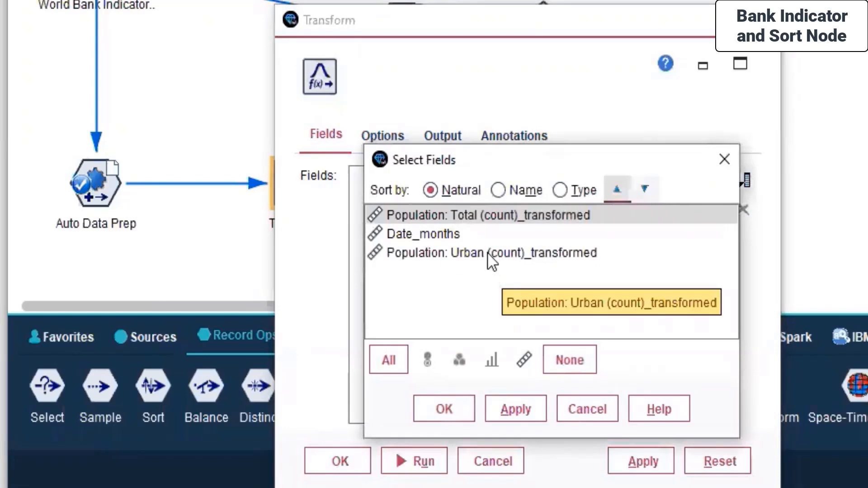
click(435, 254)
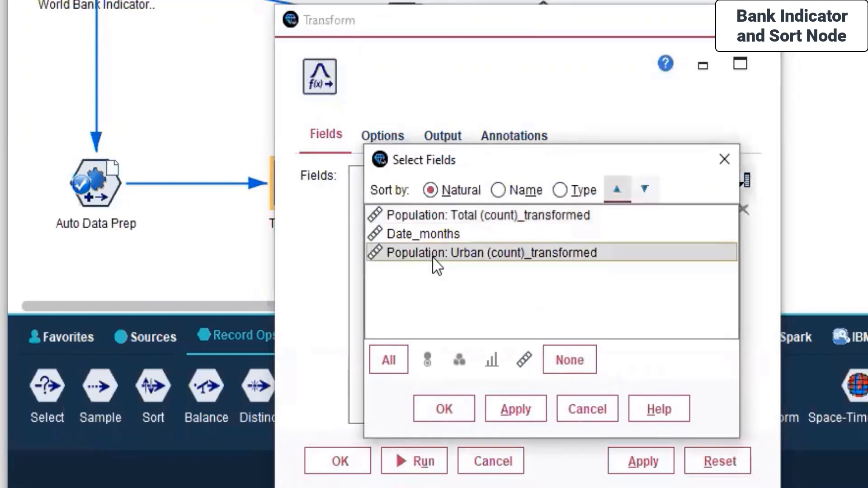
click(562, 193)
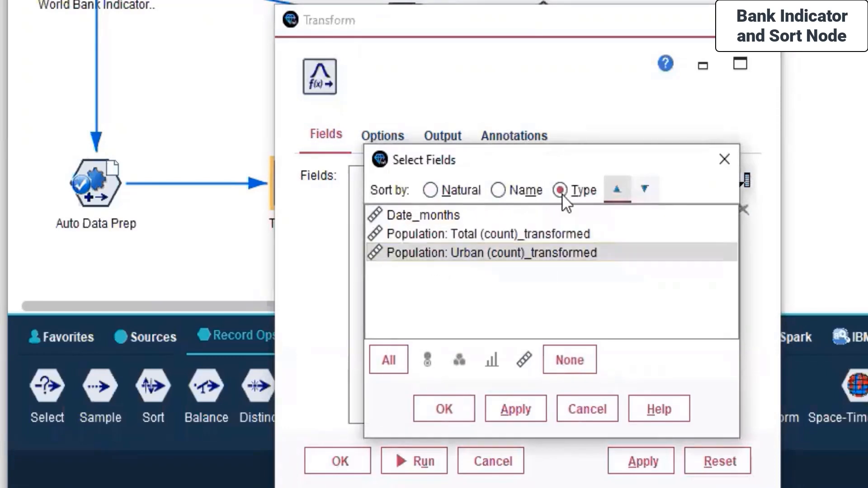
click(517, 410)
click(452, 412)
click(454, 145)
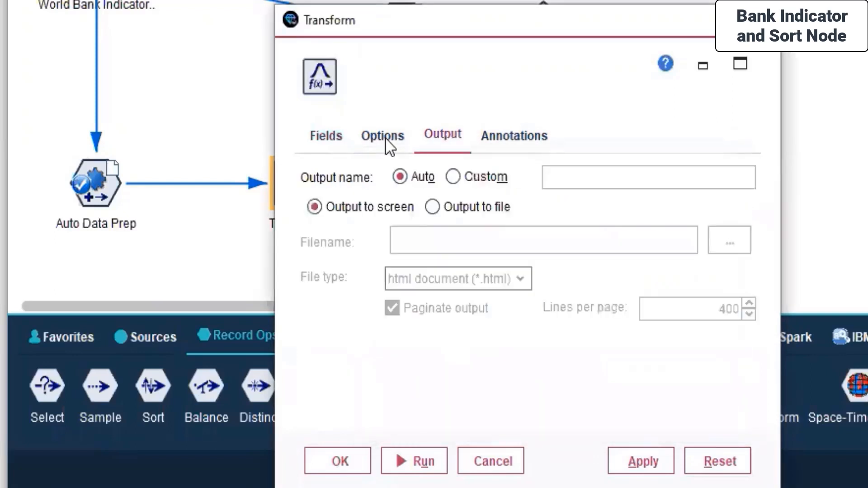
click(387, 145)
click(330, 138)
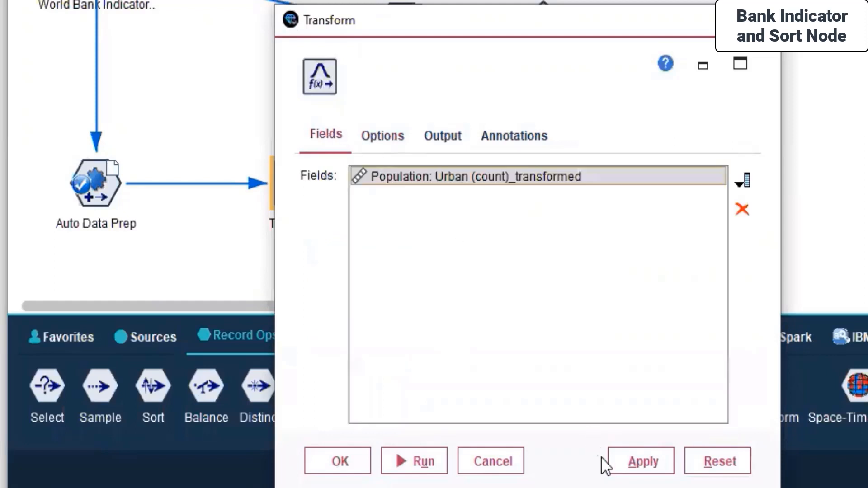
click(619, 452)
click(353, 465)
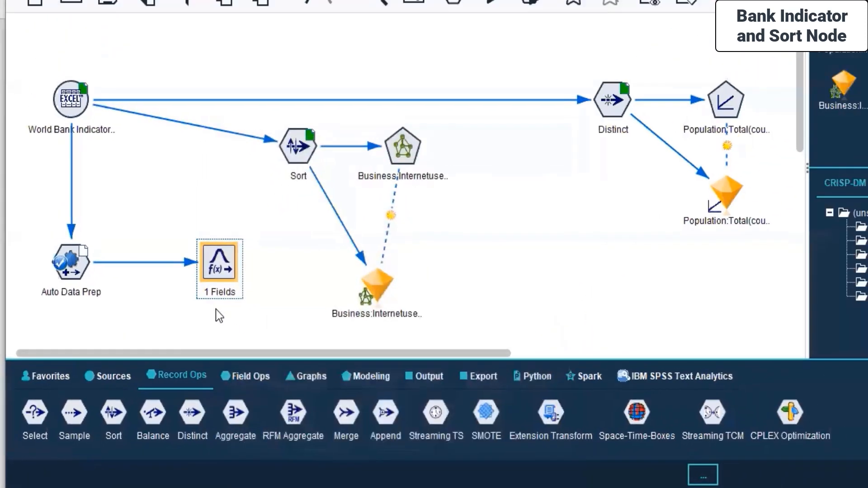
Run the stream from the World Bank Indicators source node so that all its branches execute
click(68, 140)
right_click(68, 139)
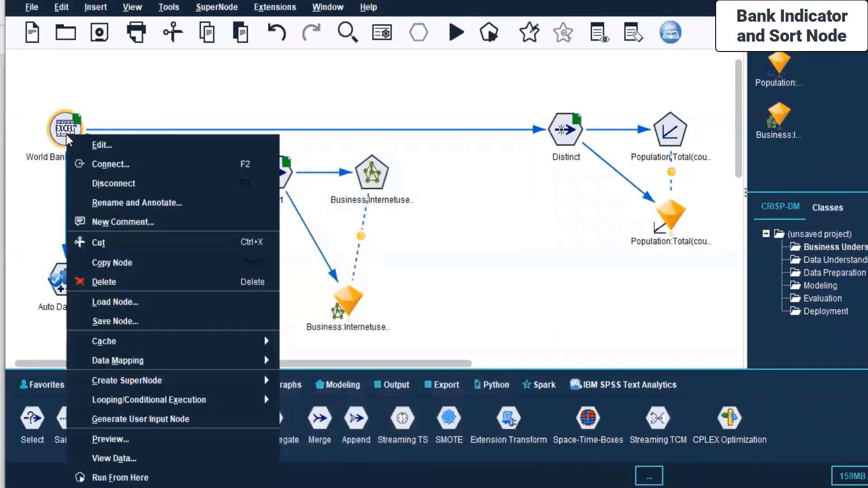
click(113, 477)
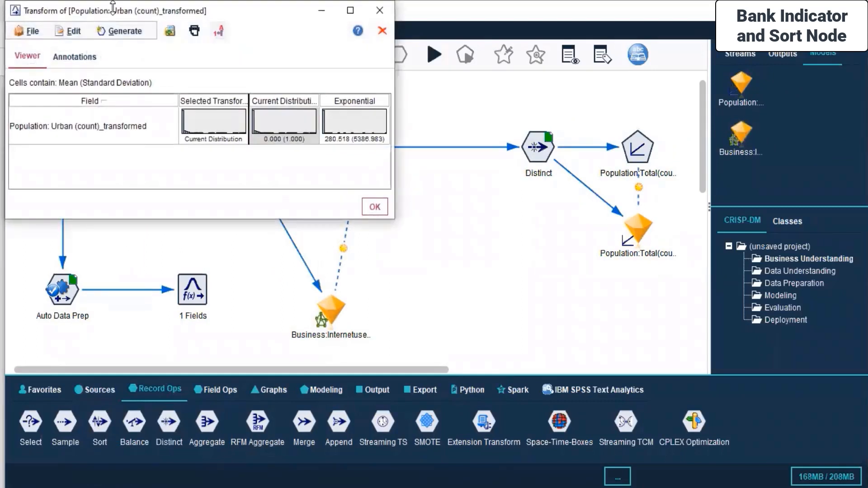
Examine the Transform output for Population: Urban (count)_transformed at full size, including its exponential distribution, and close it
drag(113, 8, 490, 79)
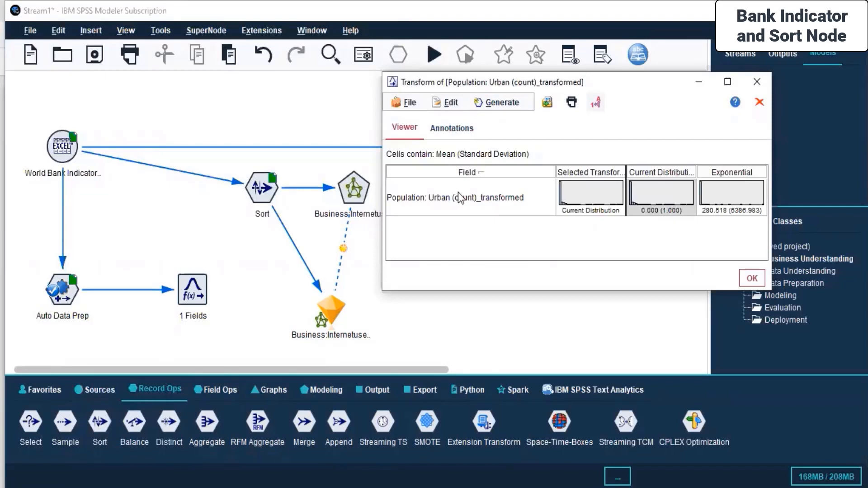
click(727, 82)
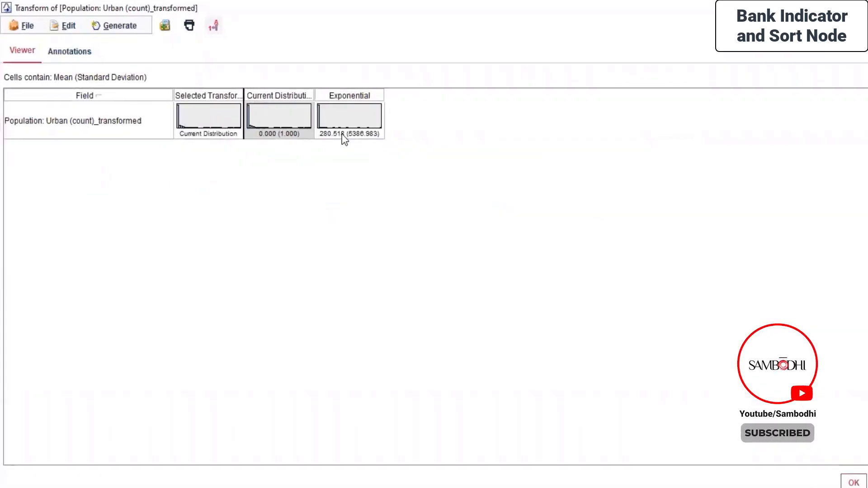
click(829, 8)
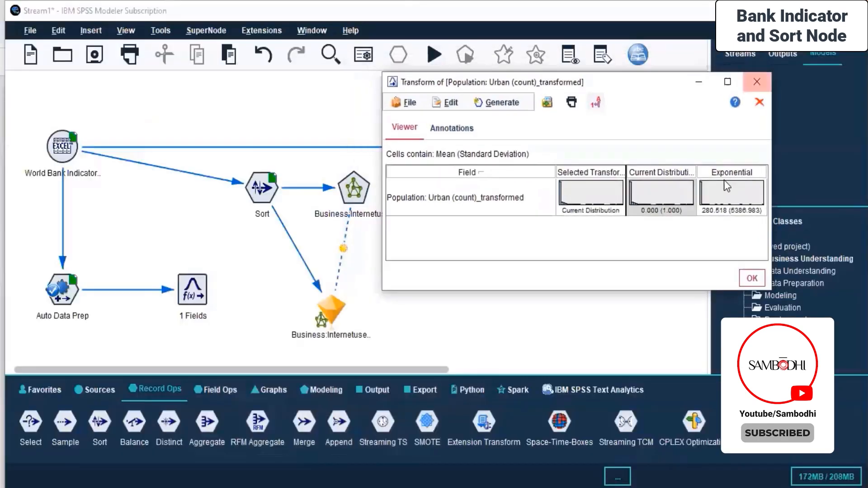
click(756, 278)
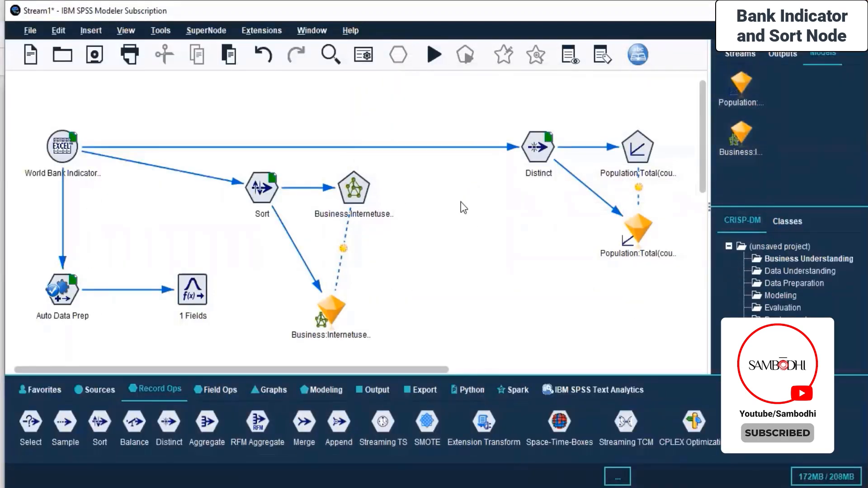
click(277, 185)
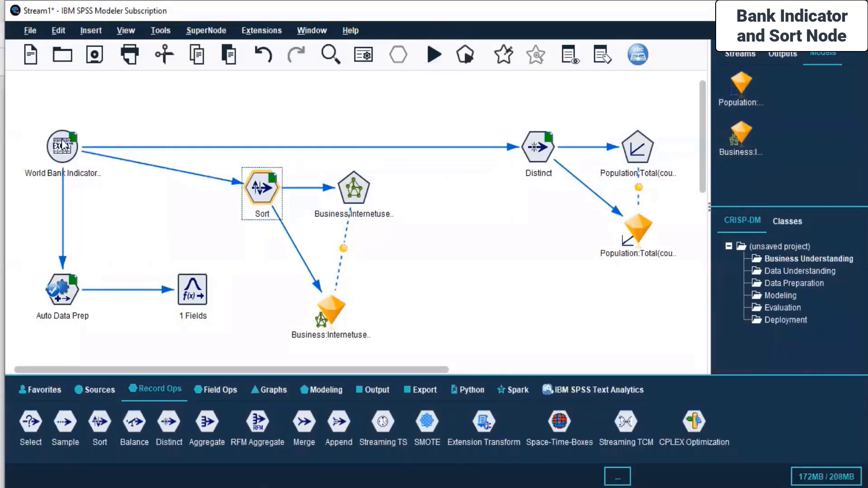
click(74, 143)
click(72, 287)
click(554, 143)
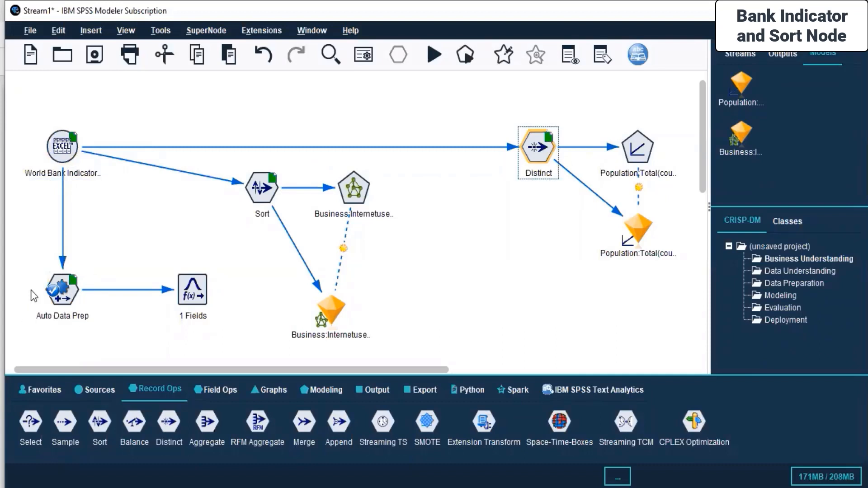
click(61, 293)
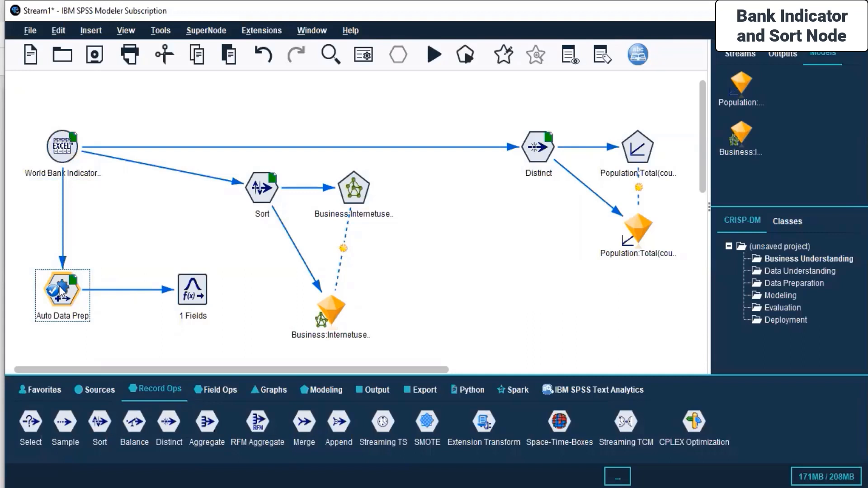
Start saving the stream and choose the Day 9 folder within Live Sessions as its location
click(92, 61)
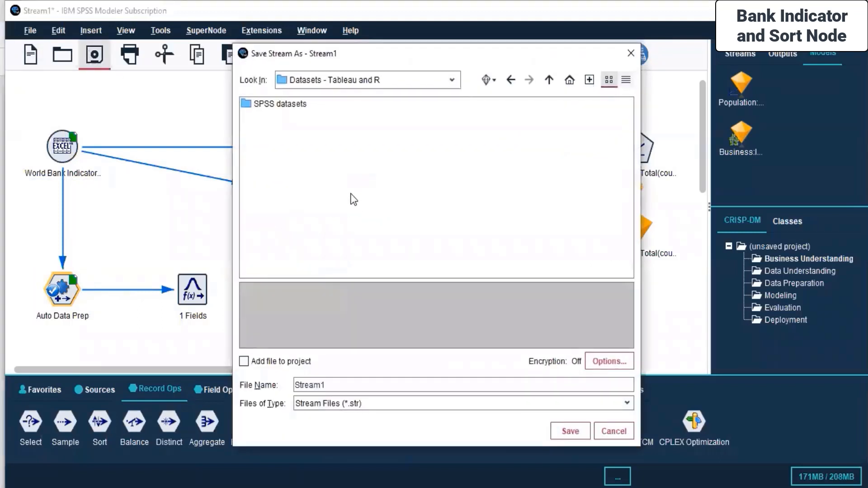
click(462, 81)
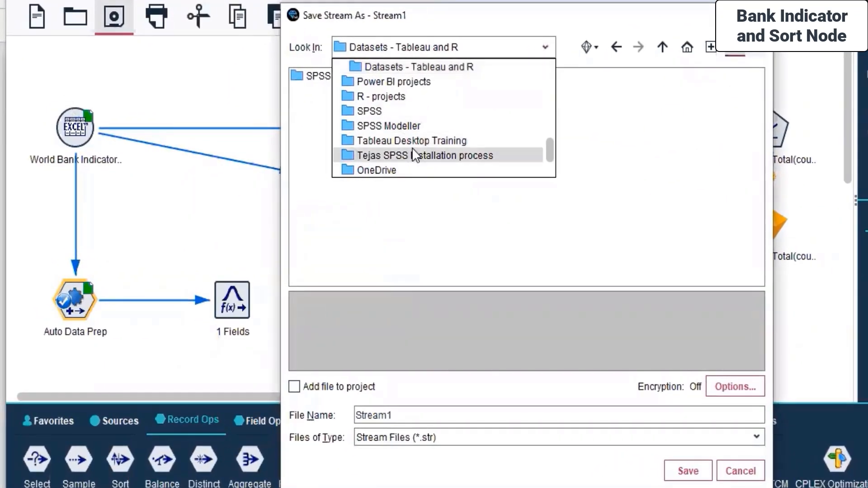
scroll(357, 166, up, 5)
scroll(389, 136, down, 5)
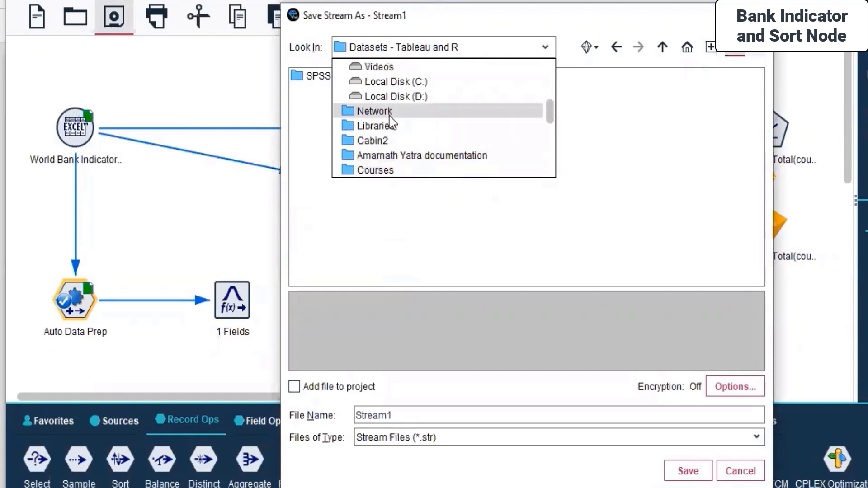
click(391, 100)
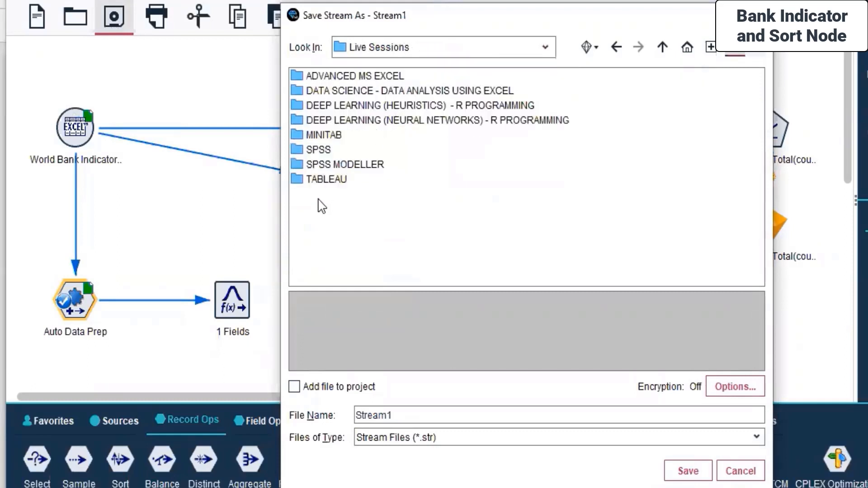
double_click(324, 171)
double_click(326, 194)
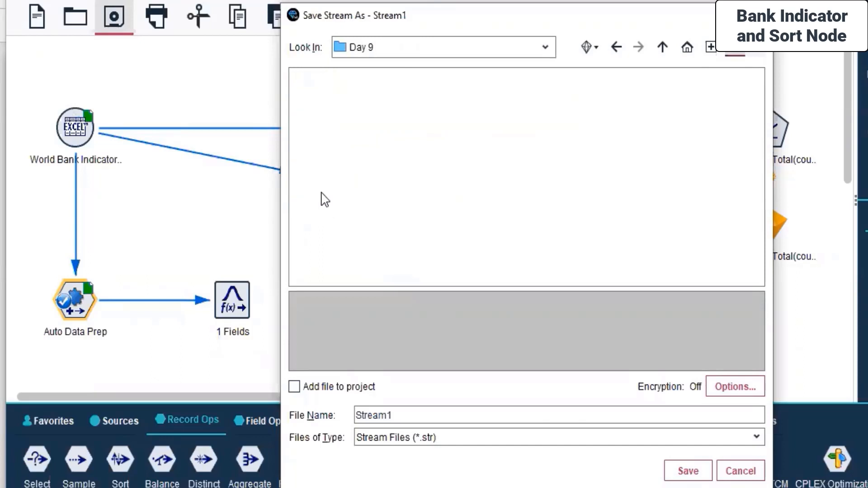
Name the stream file World Bank Indicators - Analysis and save it
double_click(401, 420)
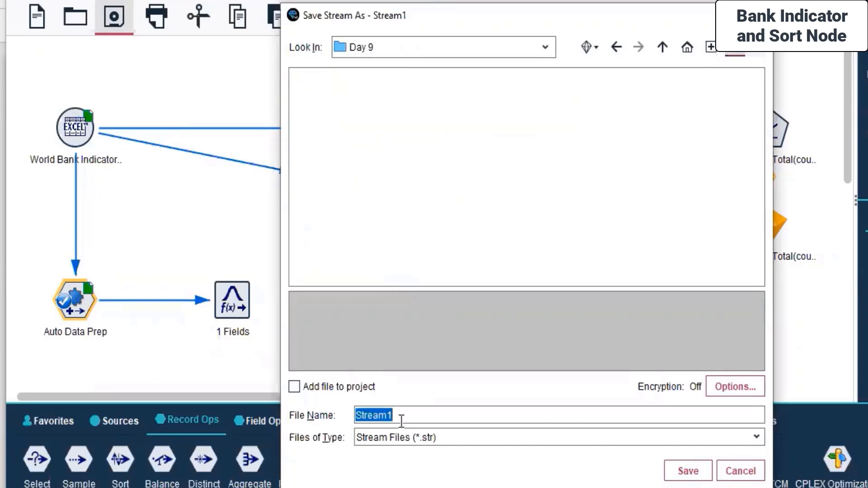
text(W)
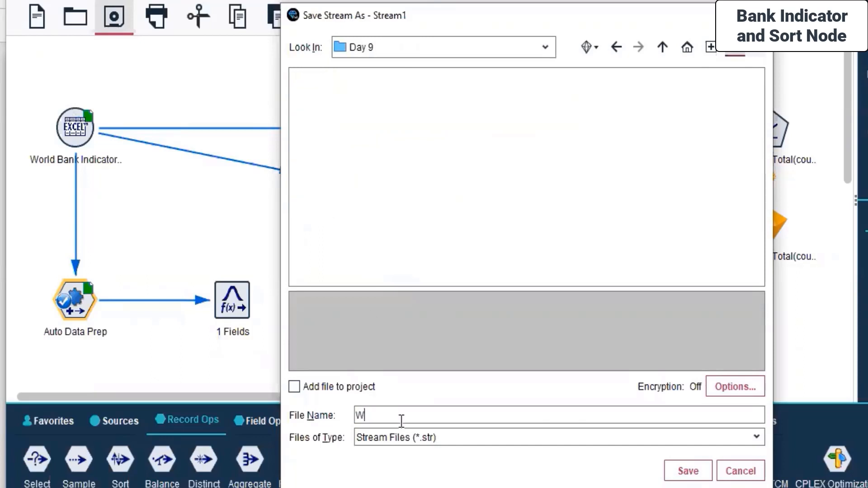
text(orld Bank Indicators - Analysis)
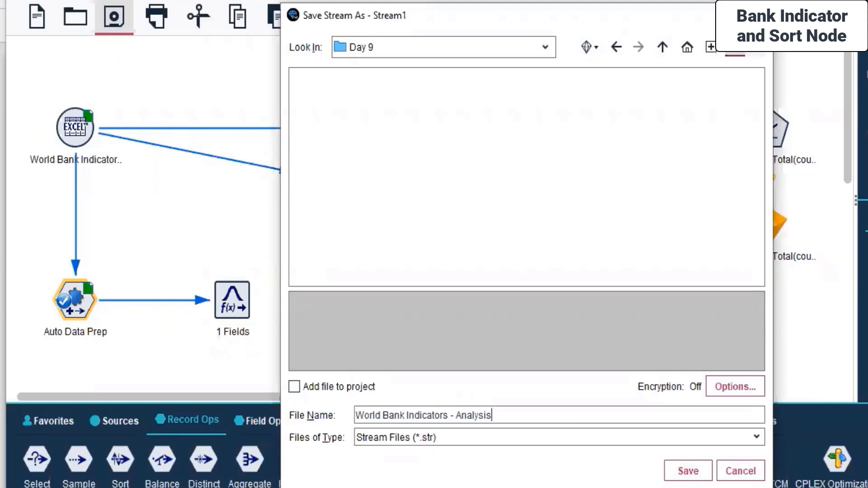
click(686, 471)
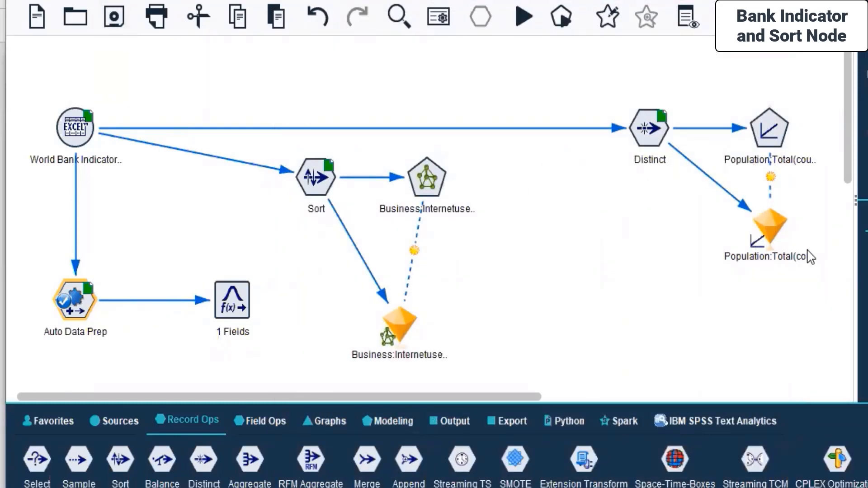
Add a Data Audit output node to the stream and connect the Business:Internet users model nugget to it
click(767, 222)
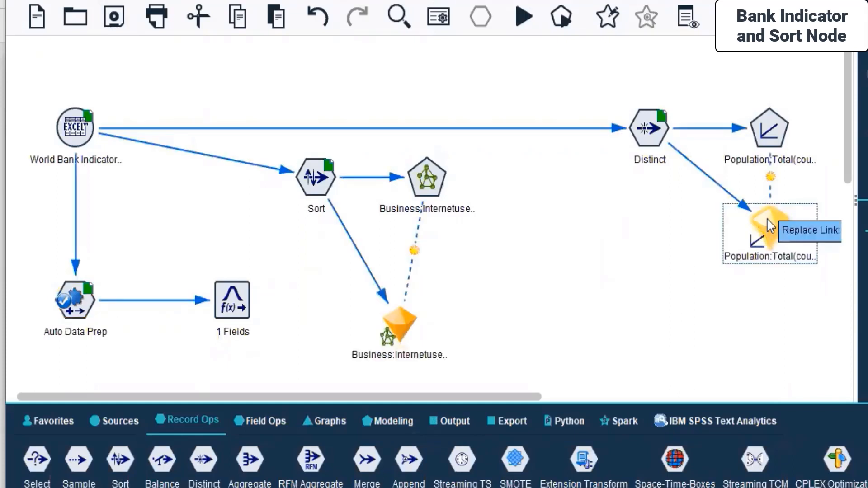
click(454, 420)
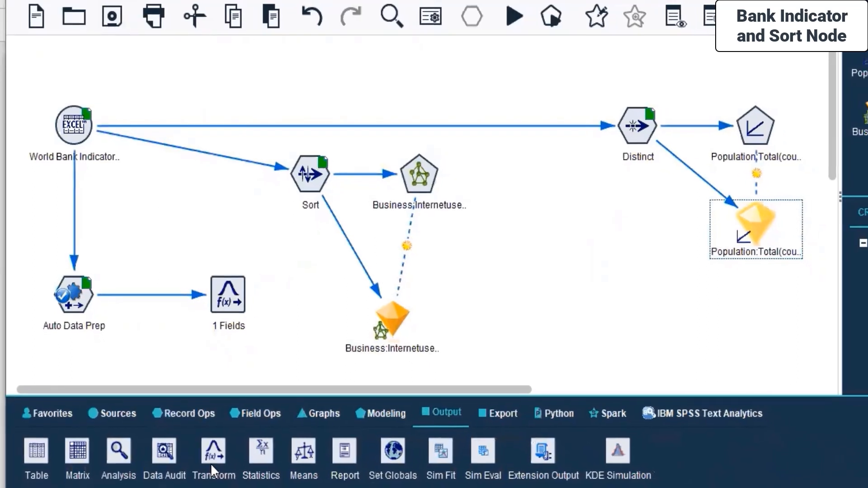
drag(157, 449, 428, 343)
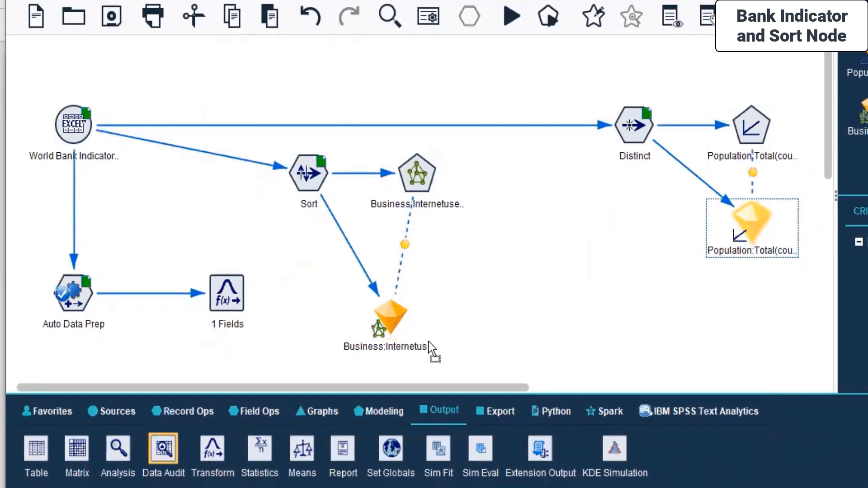
drag(499, 305, 516, 244)
click(398, 316)
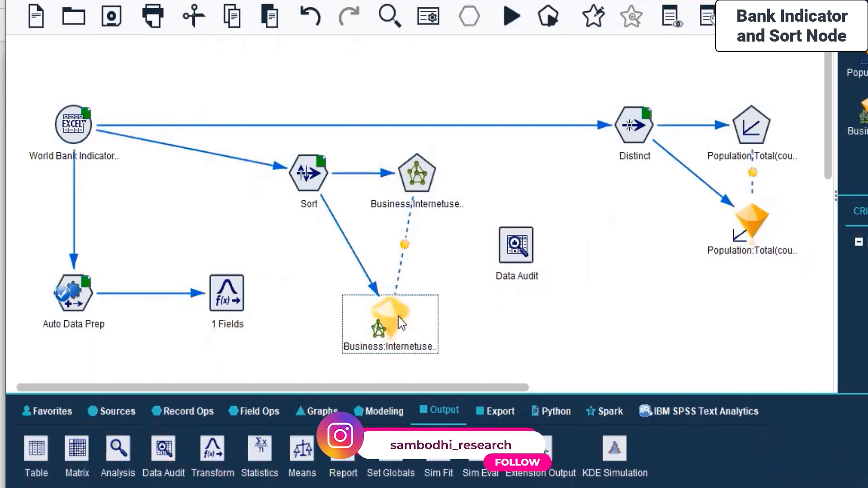
right_click(401, 322)
click(452, 1)
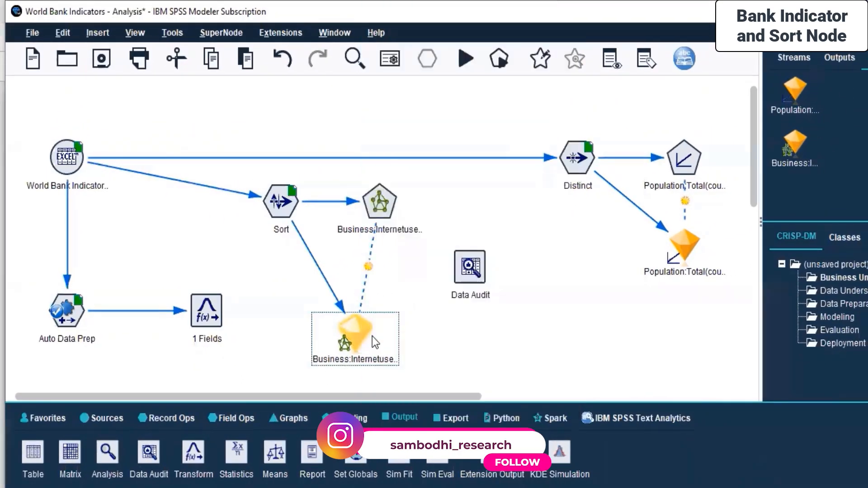
click(472, 277)
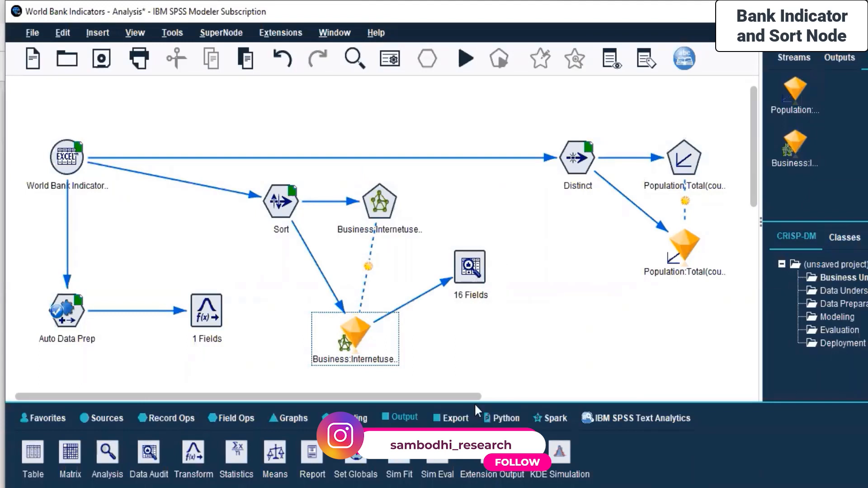
Add a Report node below the Data Audit node and connect the Business:Internet users model nugget to it
click(308, 456)
click(466, 343)
click(350, 338)
right_click(350, 337)
click(399, 34)
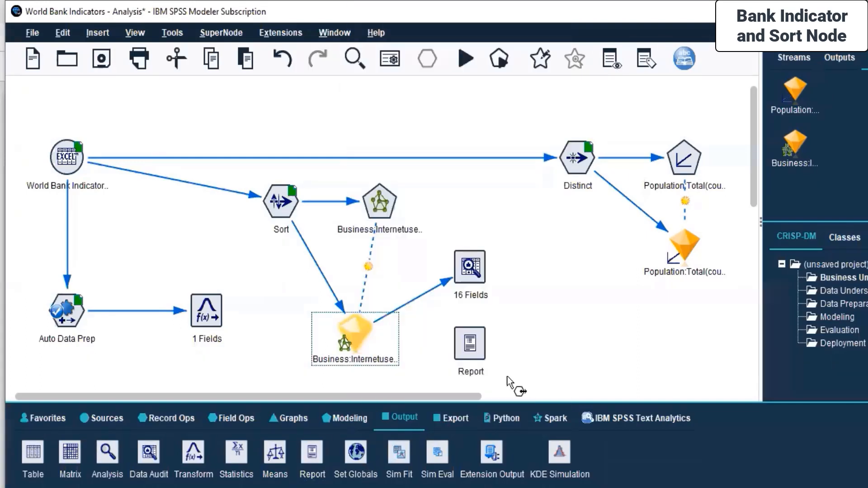
click(475, 346)
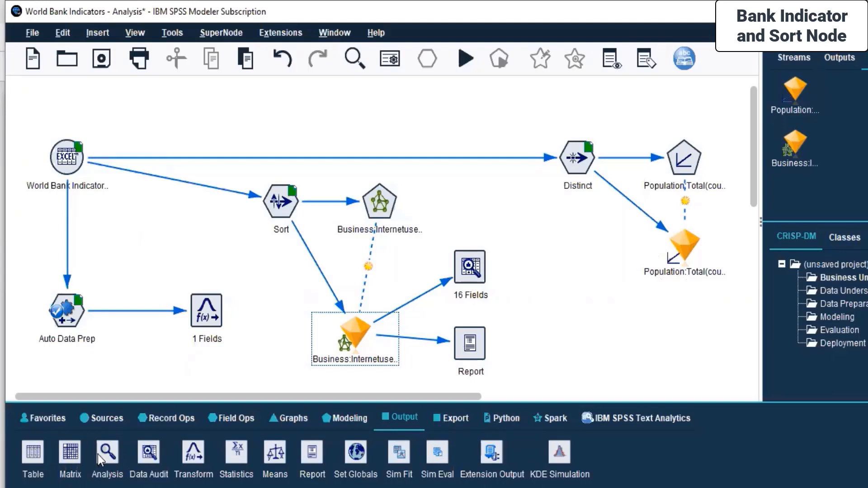
Add an Analysis node below the Population:Total (count) model nugget and connect the nugget to it
drag(106, 458, 709, 322)
click(684, 254)
right_click(684, 254)
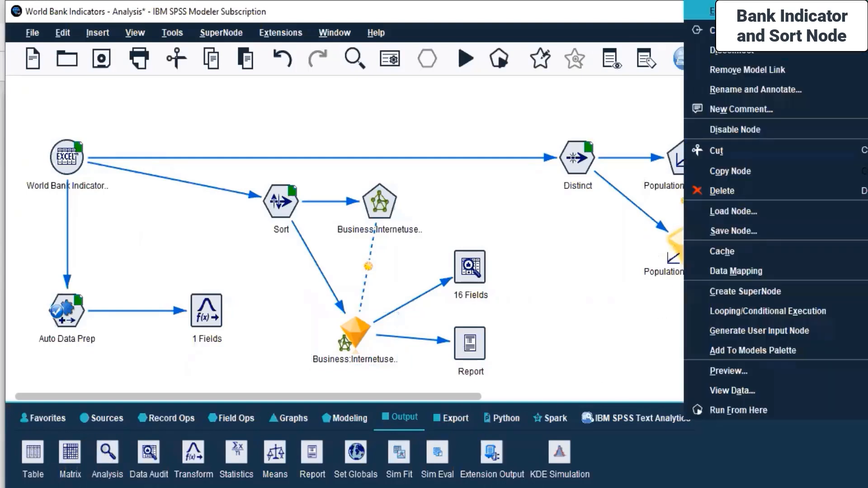
click(710, 29)
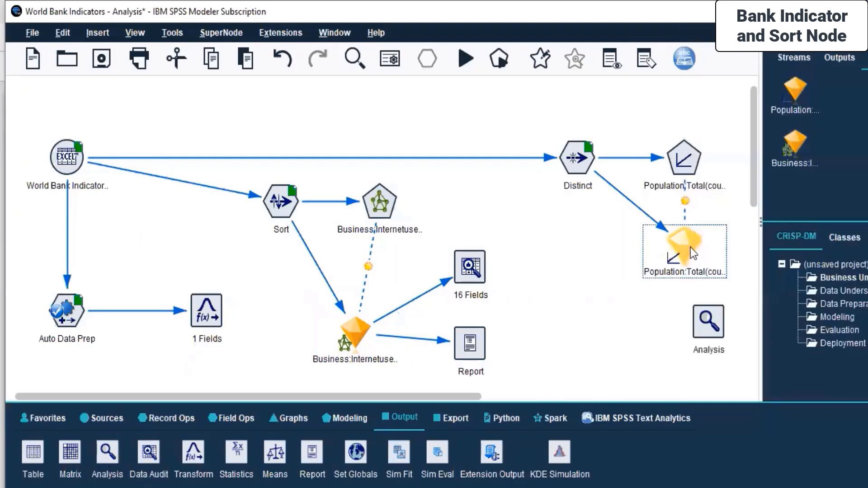
click(713, 325)
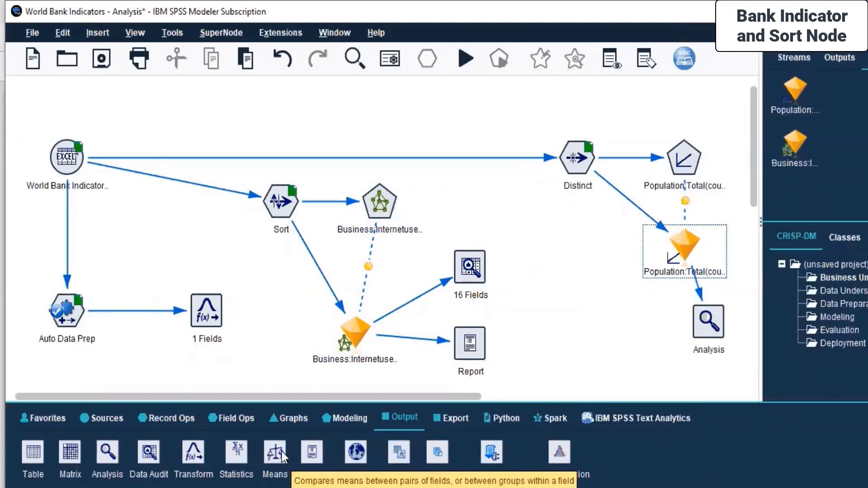
Place a KDE Simulation node beside the Analysis node and try to connect the Population:Total (count) model nugget to it
drag(556, 456, 606, 346)
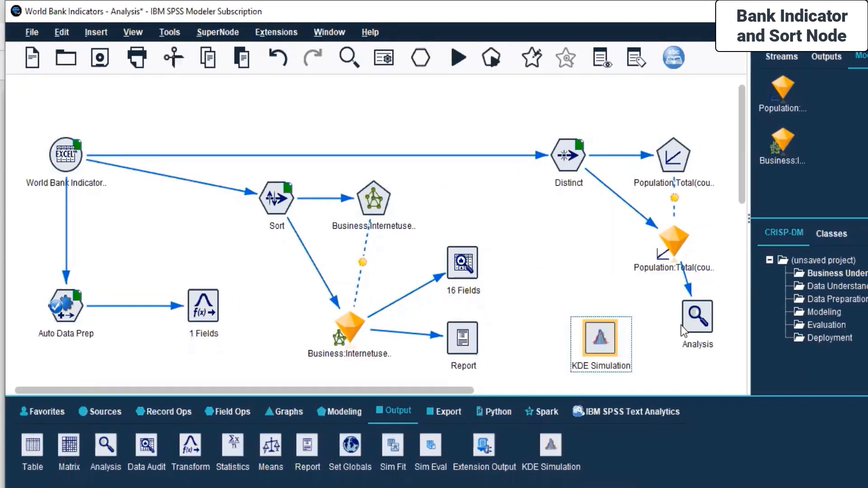
right_click(687, 324)
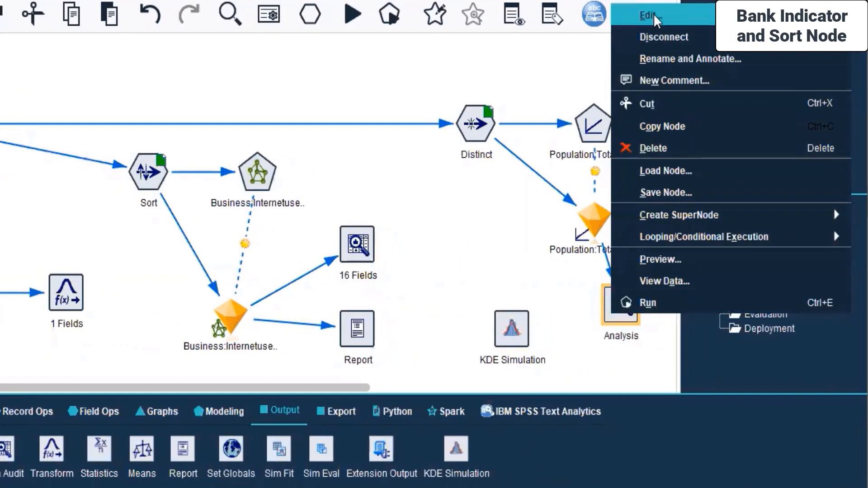
click(573, 336)
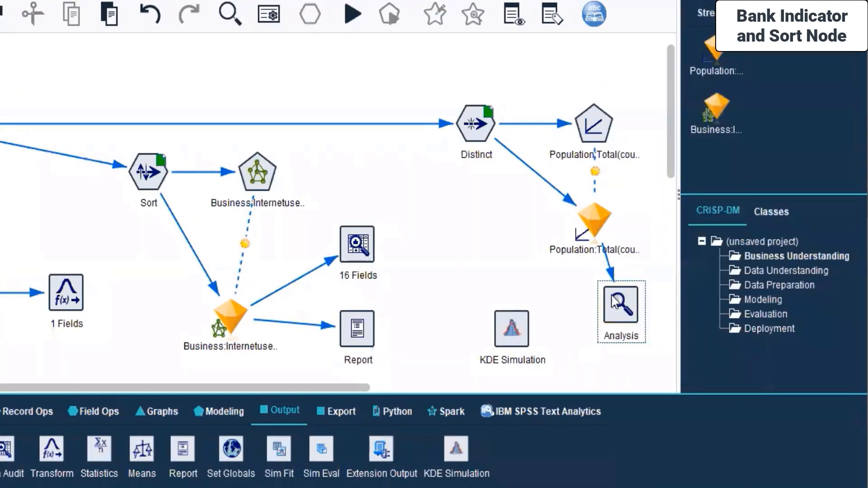
click(592, 216)
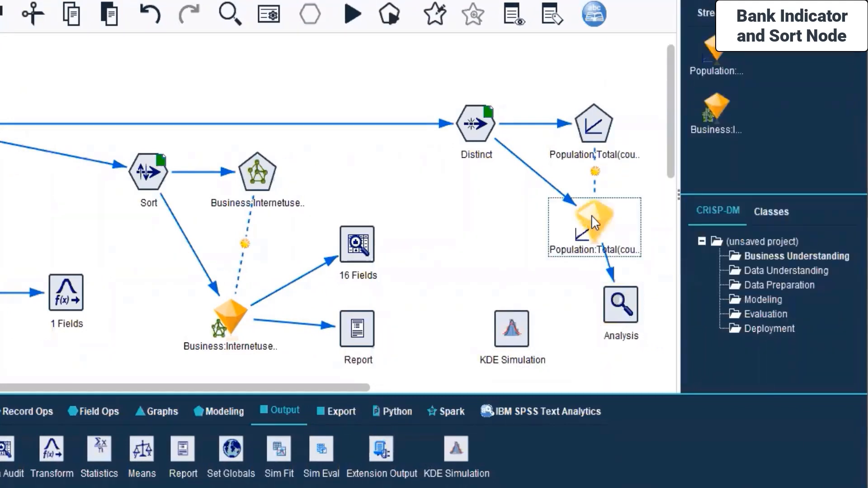
right_click(591, 215)
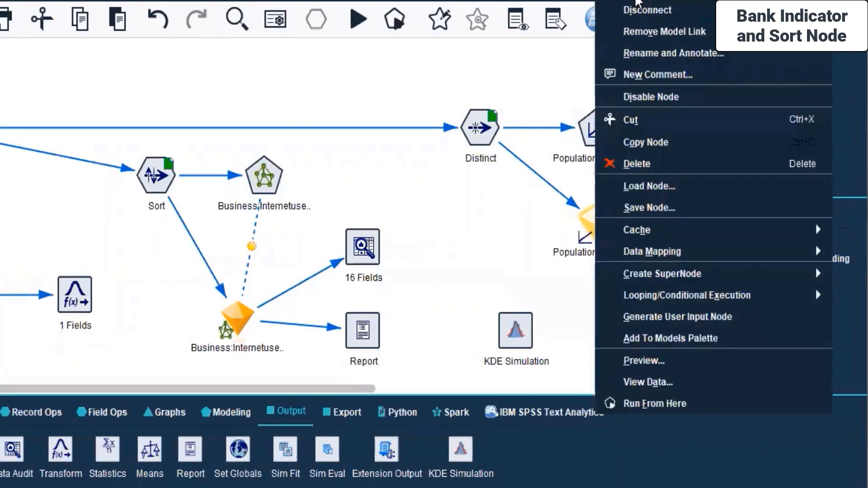
click(572, 337)
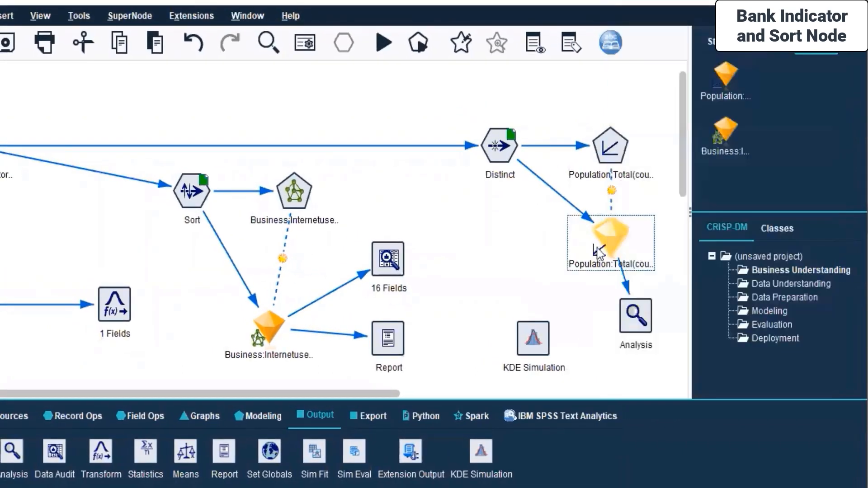
Connect the Population:Total (count) model nugget to the KDE Simulation node
drag(537, 338, 608, 237)
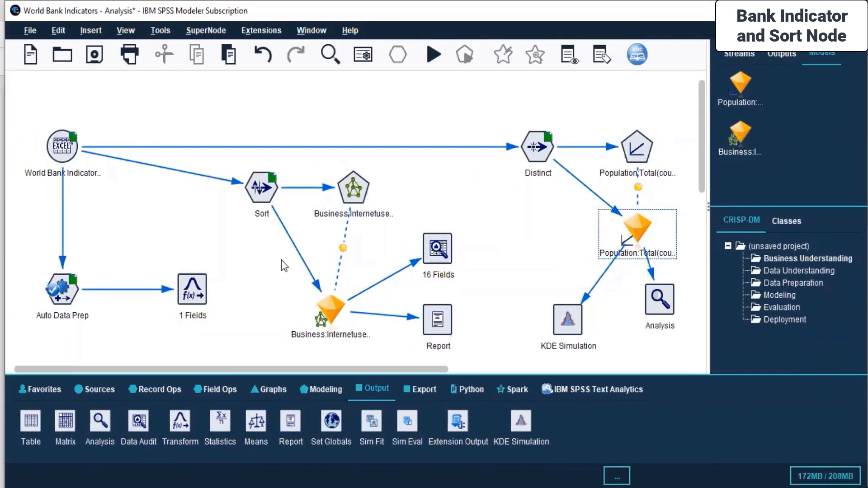
right_click(545, 141)
mouse_move(605, 361)
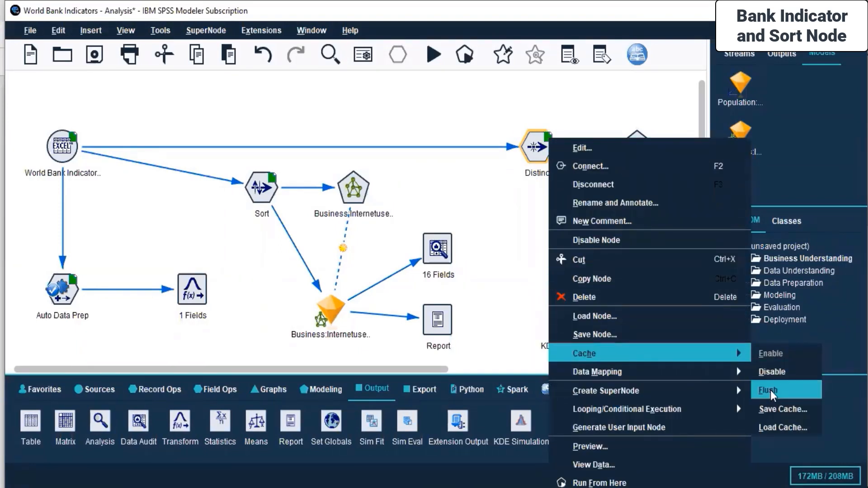
click(781, 428)
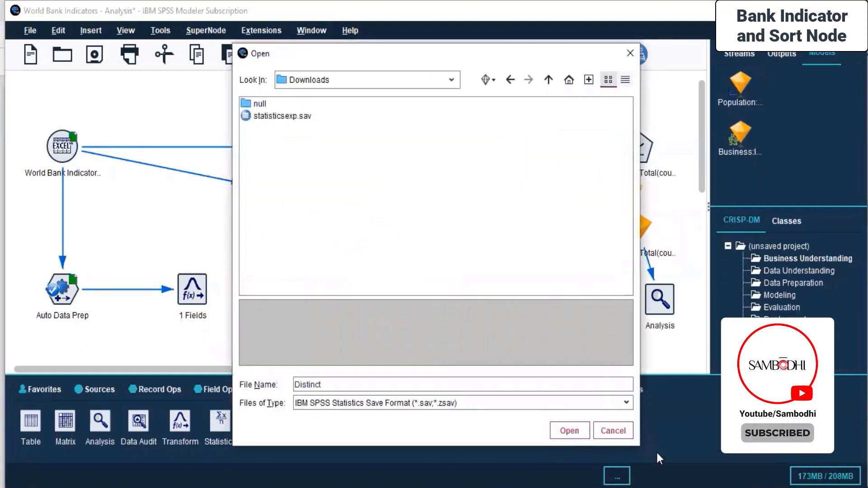
click(612, 430)
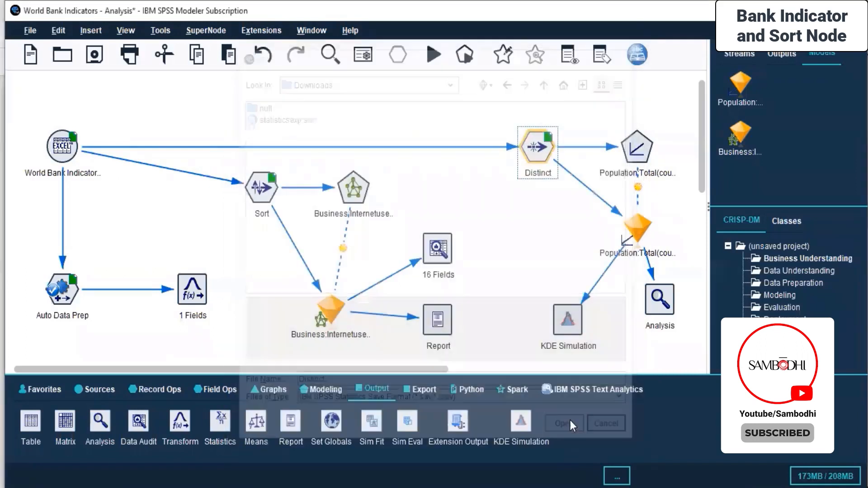
Save the Distinct node's cache as an IBM SPSS Statistics file named Distinct in Live Sessions > SPSS MODELLER > Day 9
right_click(534, 141)
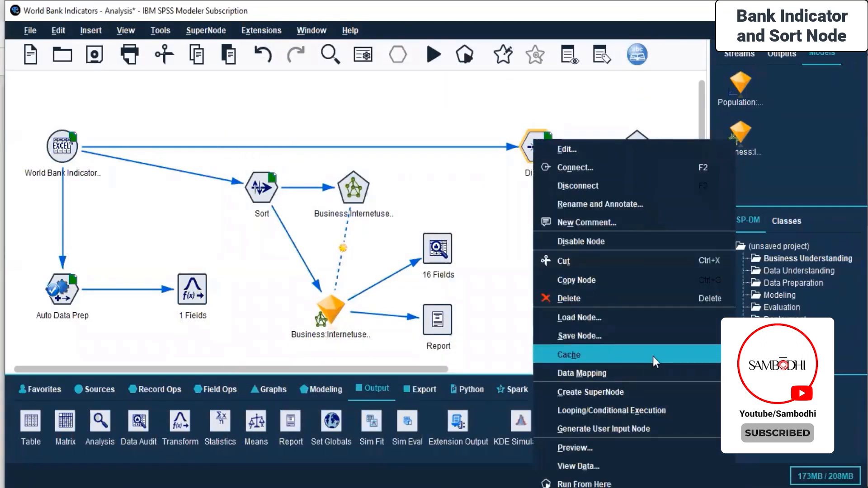
mouse_move(723, 355)
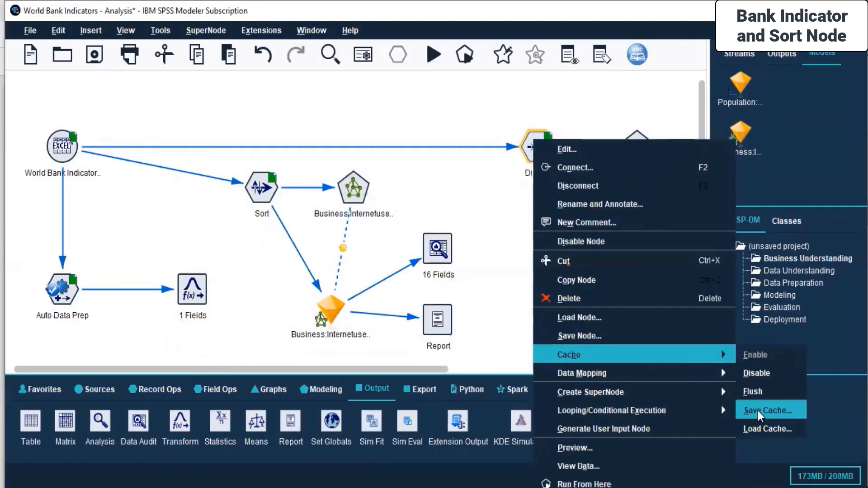
click(757, 410)
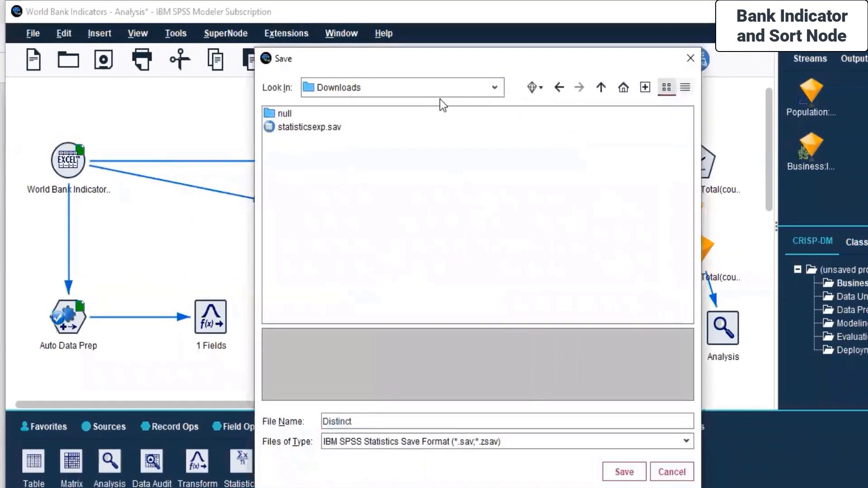
click(479, 87)
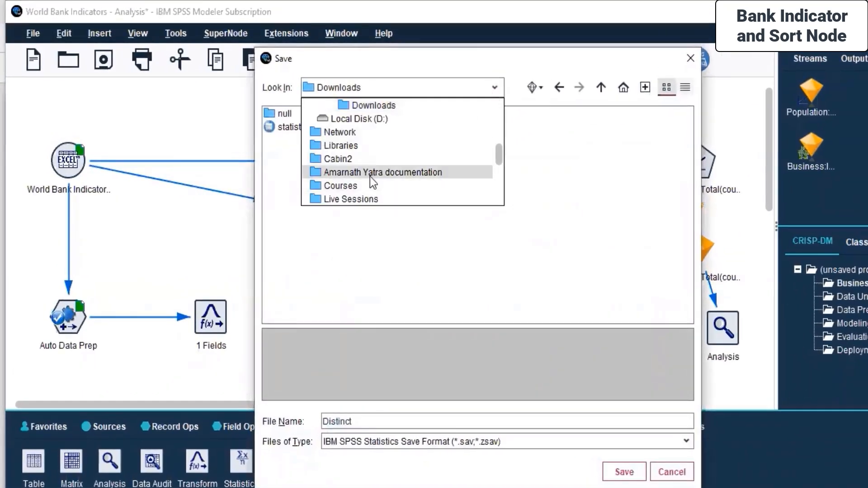
click(363, 198)
double_click(337, 197)
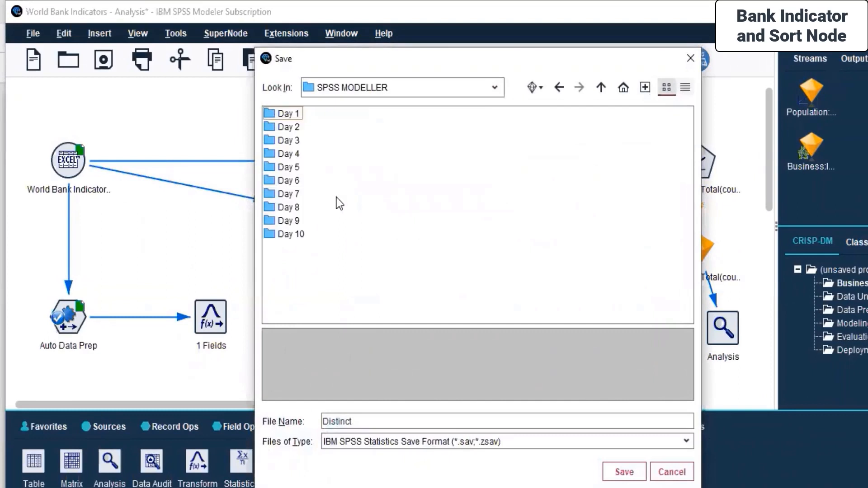
double_click(283, 220)
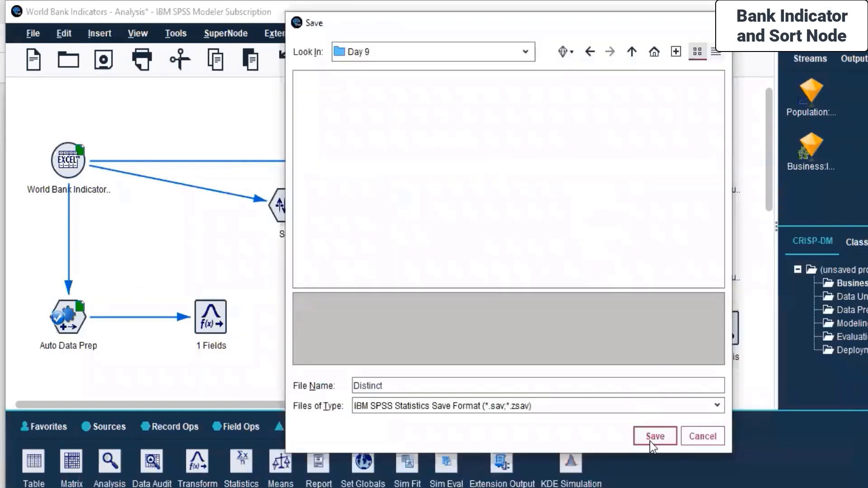
click(654, 436)
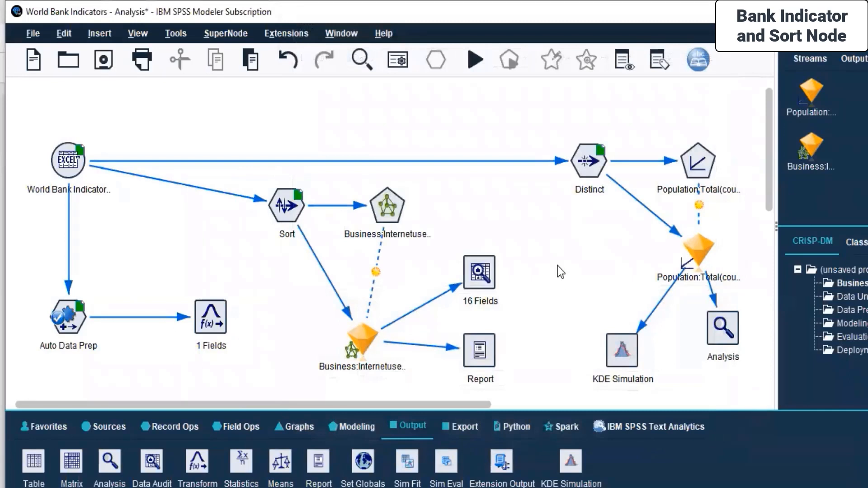
Save the Sort node's cache as an IBM SPSS Statistics file named Sort in Live Sessions > SPSS MODELLER > Day 9
click(283, 206)
right_click(284, 210)
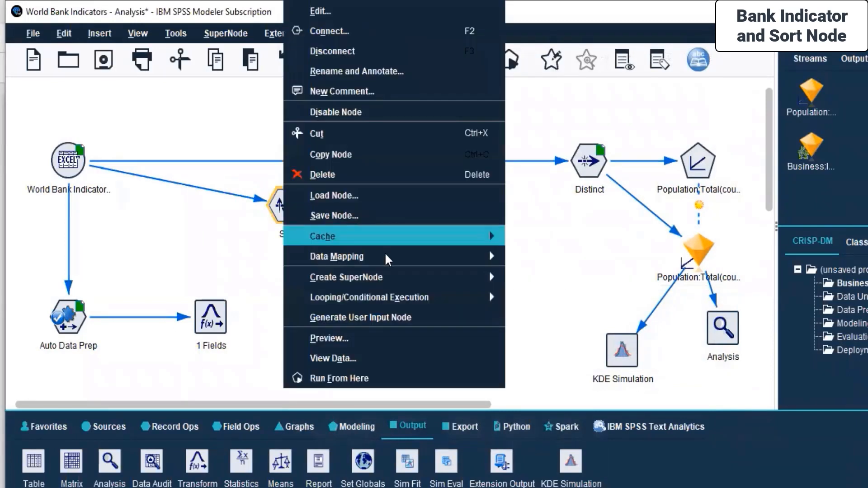
mouse_move(456, 236)
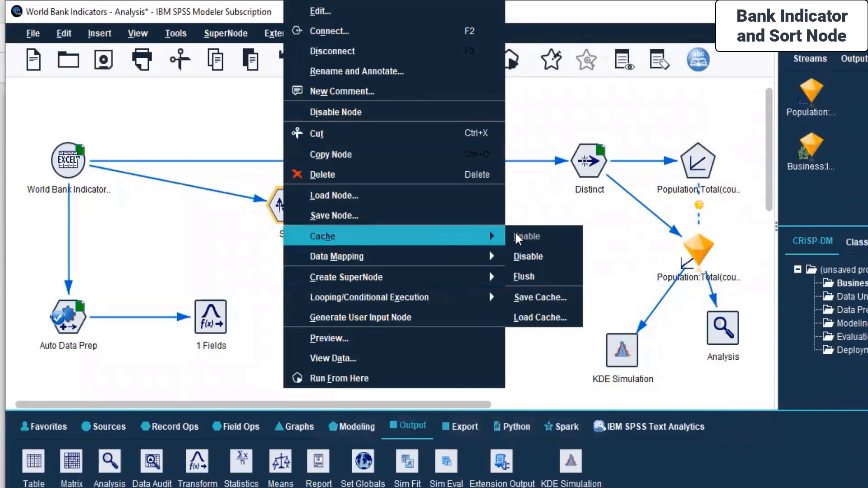
click(539, 296)
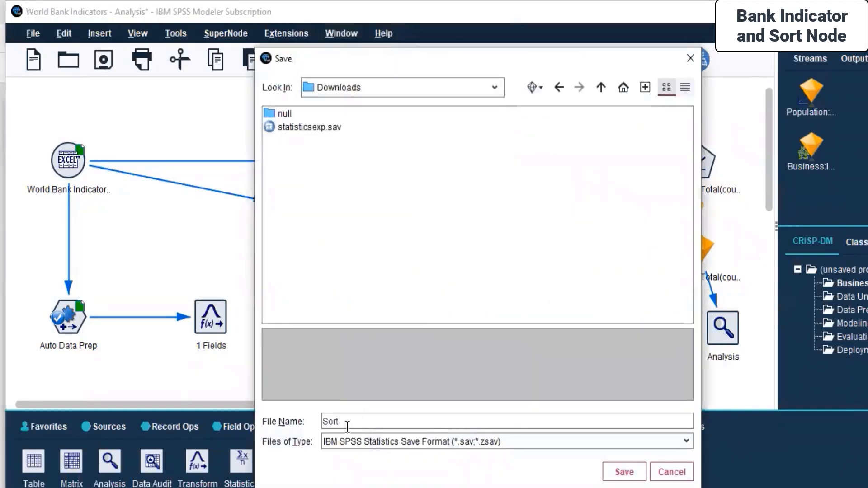
click(495, 90)
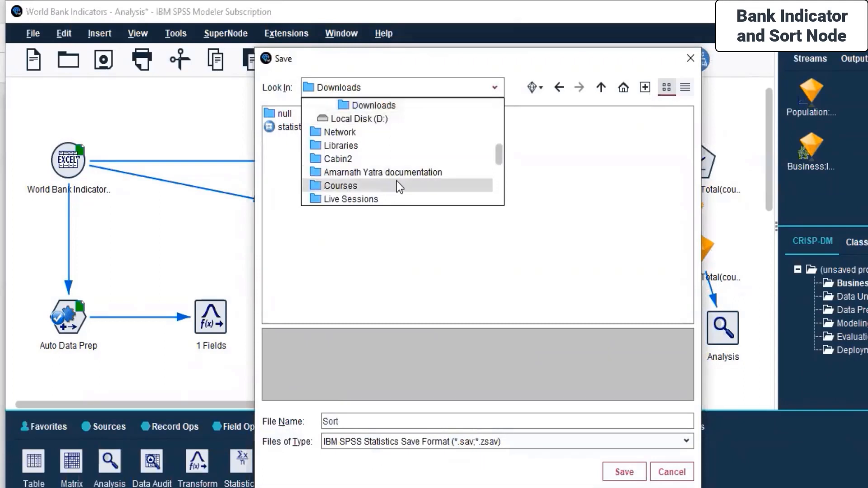
click(367, 198)
double_click(321, 194)
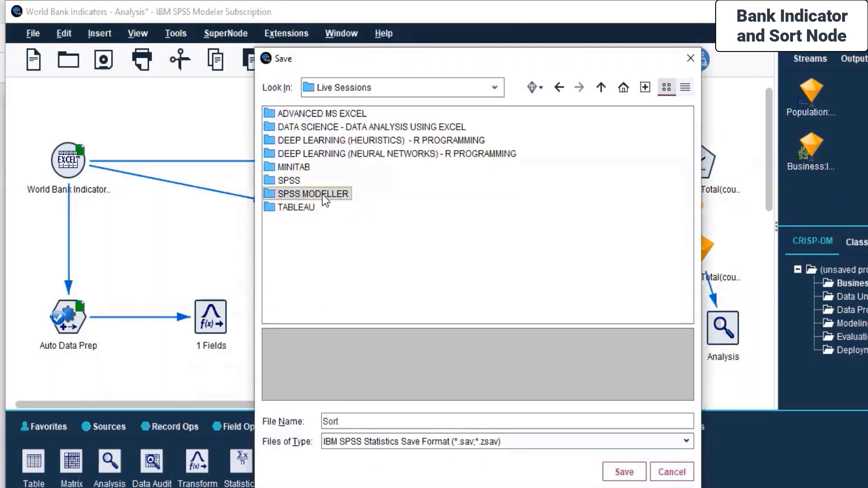
double_click(291, 221)
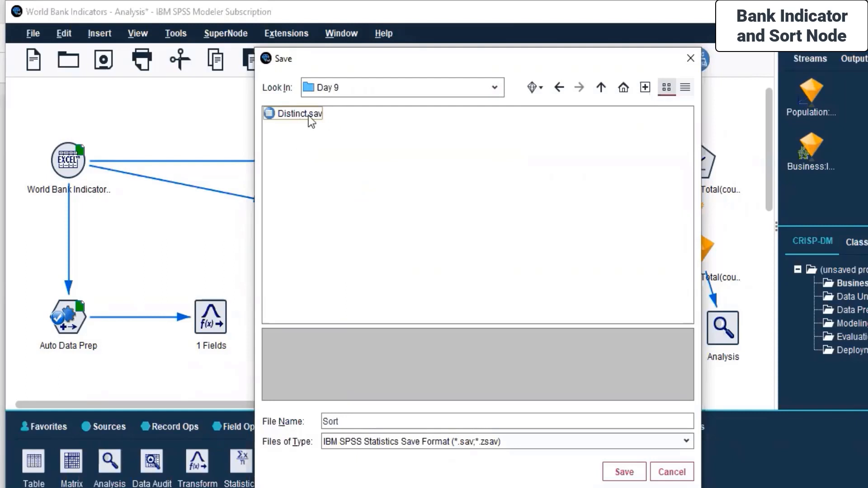
click(624, 472)
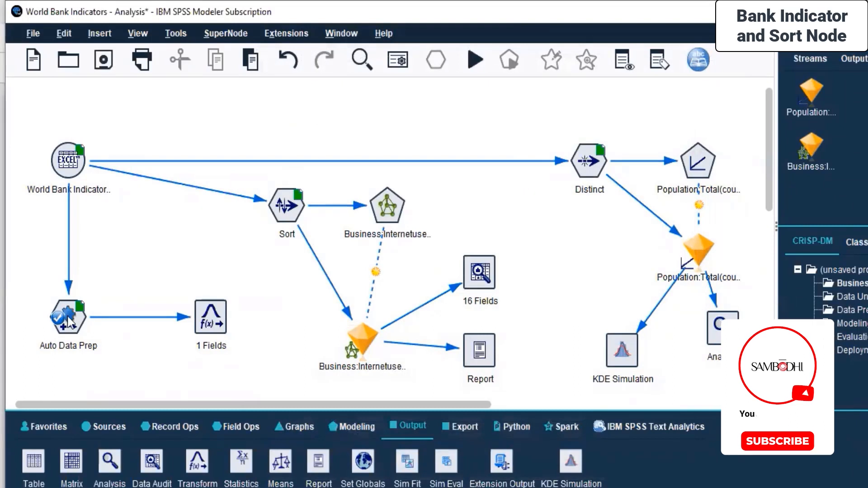
Save the Auto Data Prep node's cache as an SPSS Statistics file named Auto Data Prep in Live Sessions > SPSS MODELLER > Day 9
click(62, 314)
right_click(62, 314)
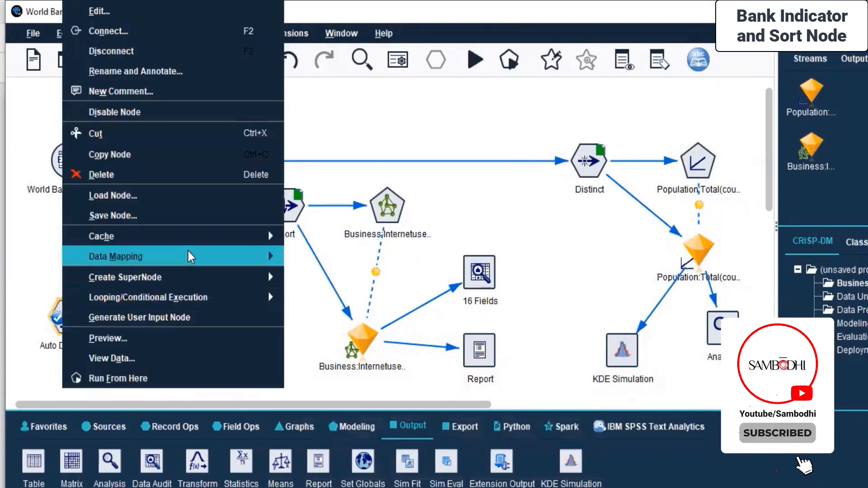
mouse_move(245, 238)
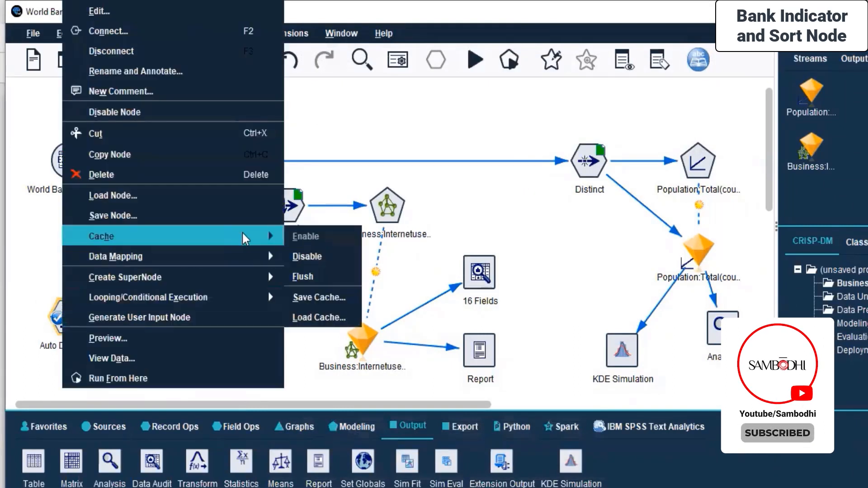
click(324, 296)
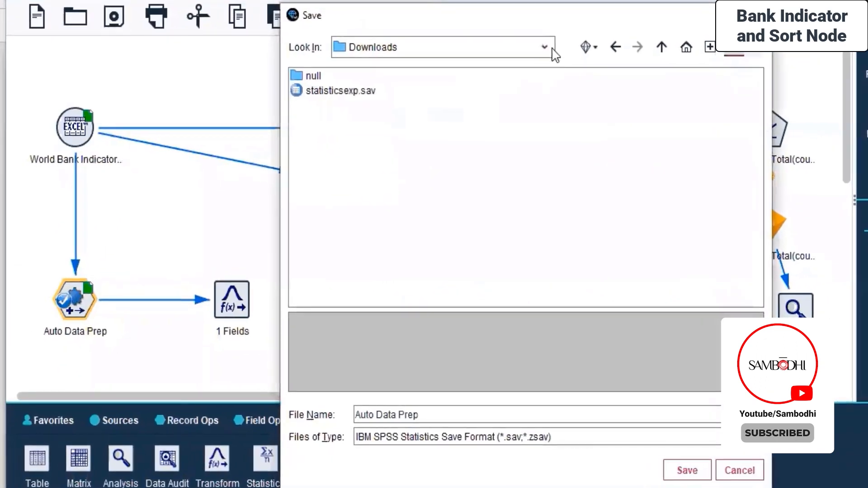
click(545, 47)
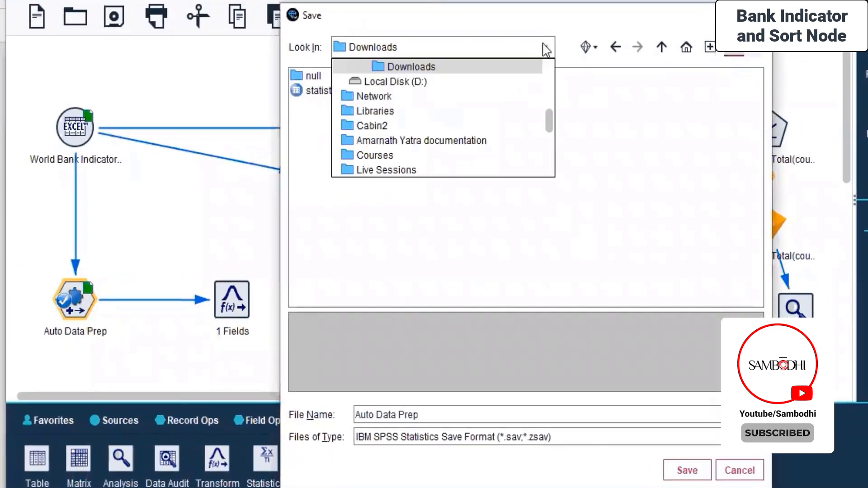
click(384, 175)
double_click(332, 164)
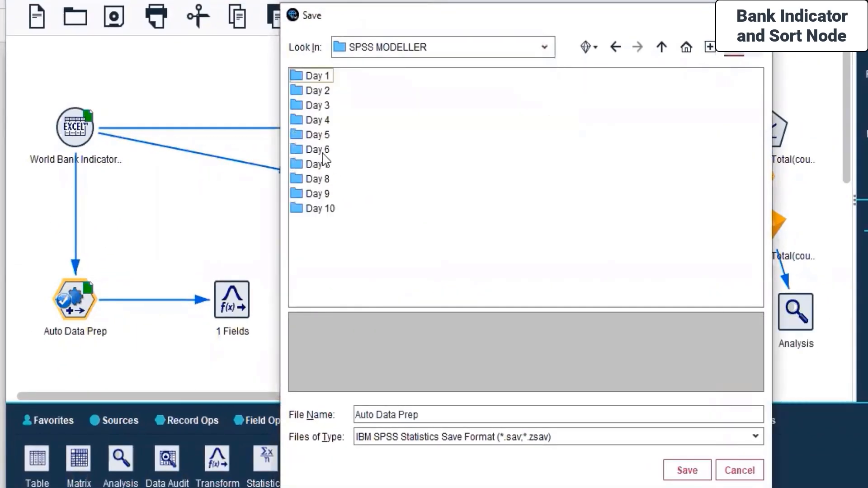
double_click(307, 194)
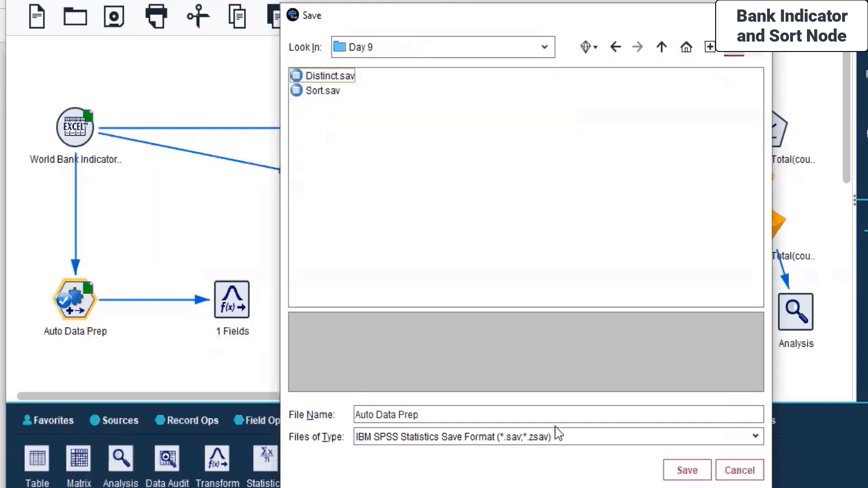
click(686, 470)
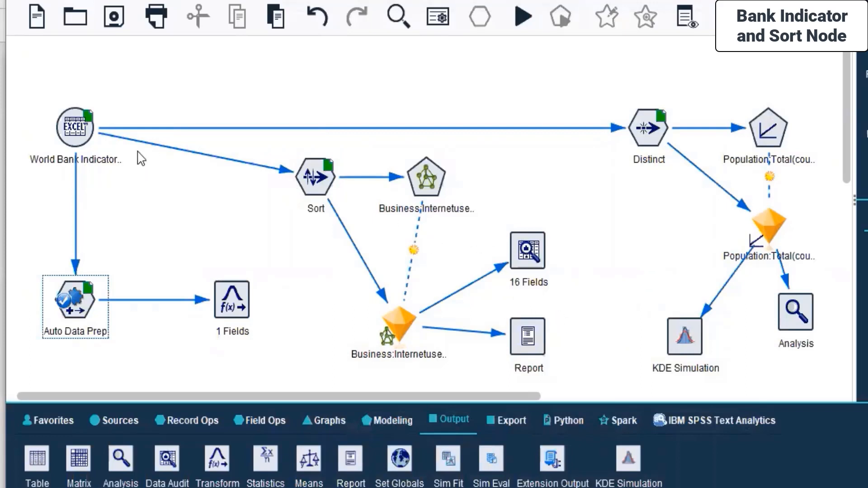
Flush the caches of the Distinct node and the World Bank Indicators Excel source node
click(651, 123)
right_click(647, 123)
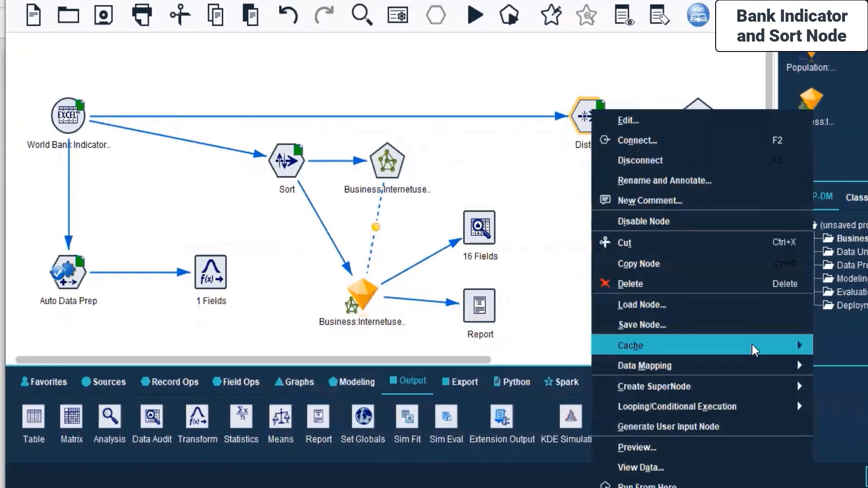
click(831, 387)
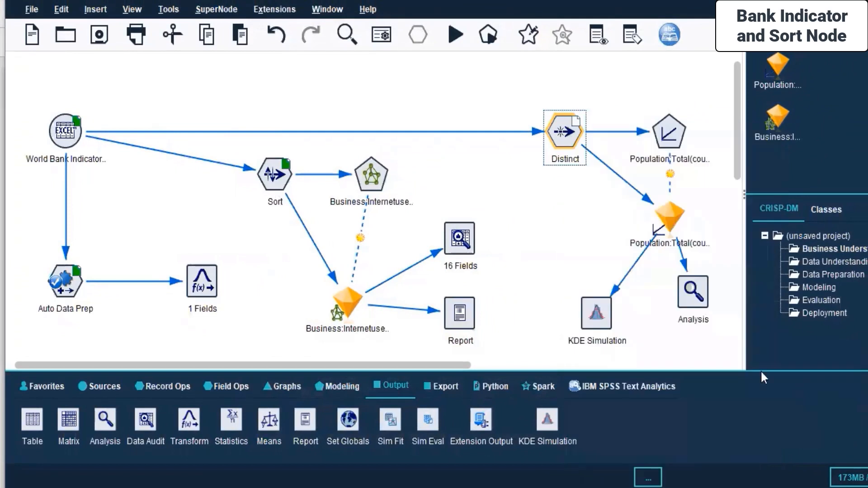
right_click(64, 120)
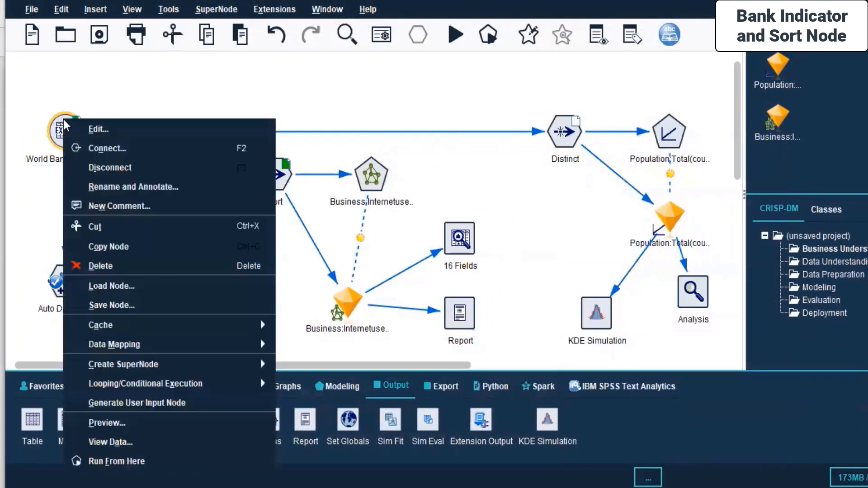
mouse_move(246, 326)
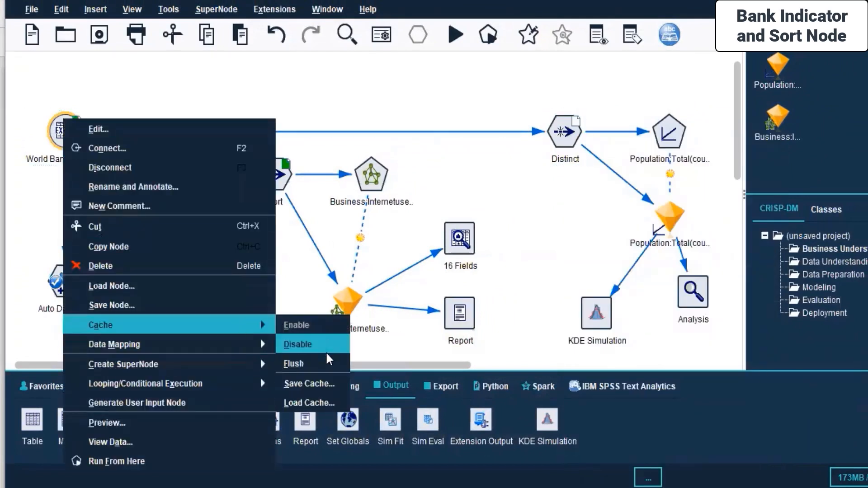
click(315, 363)
Flush the caches of the Auto Data Prep node and the Sort node in the stream
click(69, 288)
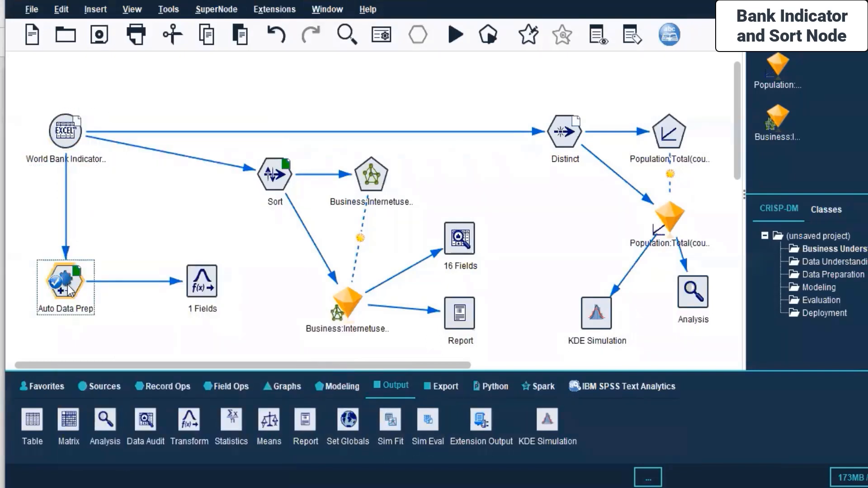
right_click(68, 287)
mouse_move(235, 203)
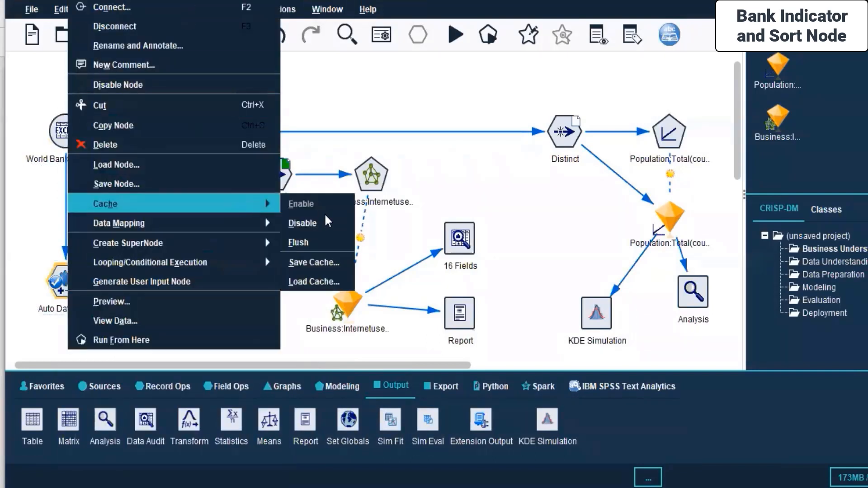
click(319, 239)
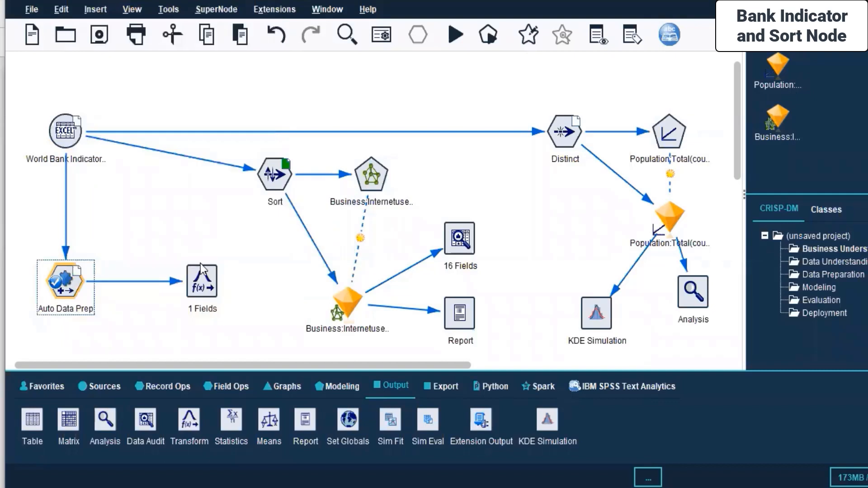
click(277, 175)
right_click(277, 175)
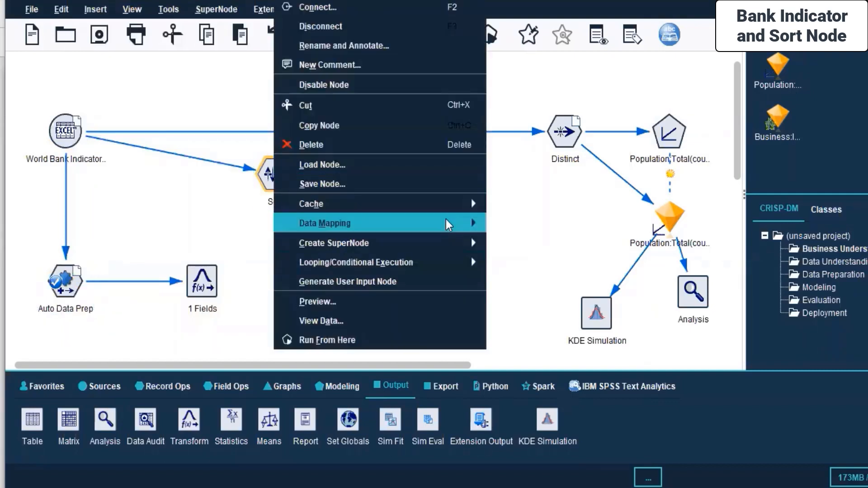
mouse_move(465, 203)
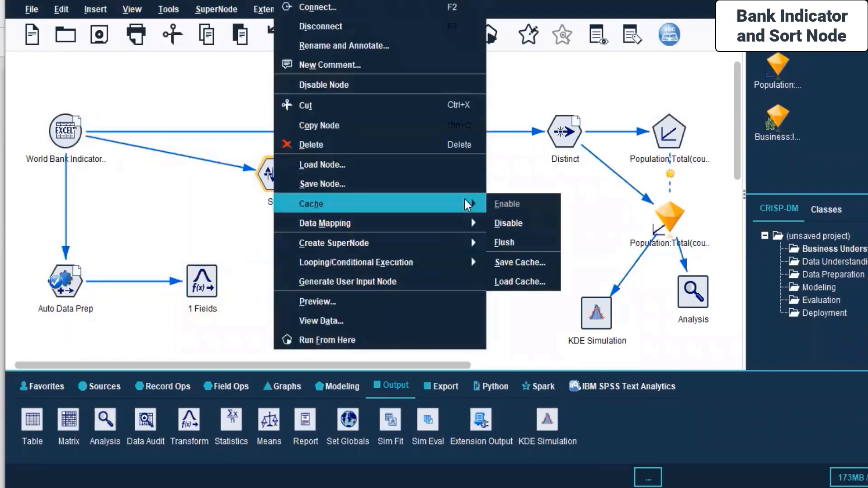
click(507, 244)
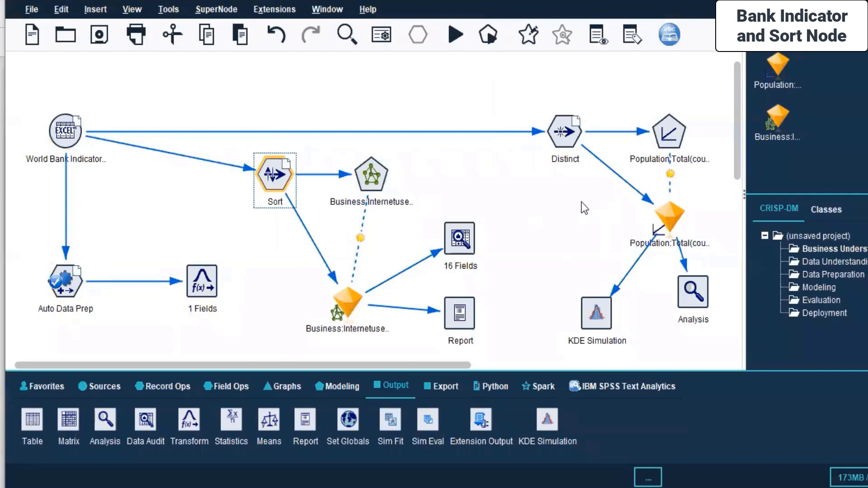
Move all the nodes of the stream slightly upward on the canvas and clear the selection
drag(37, 93, 508, 260)
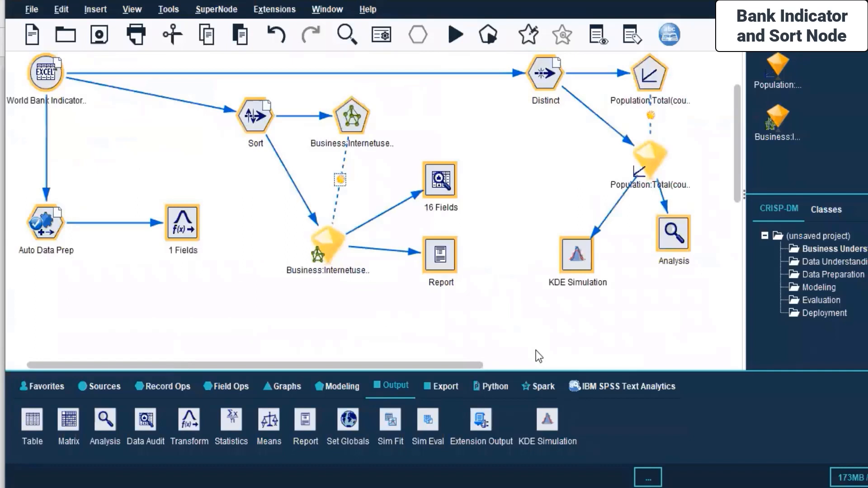
drag(739, 160, 739, 136)
drag(46, 89, 45, 93)
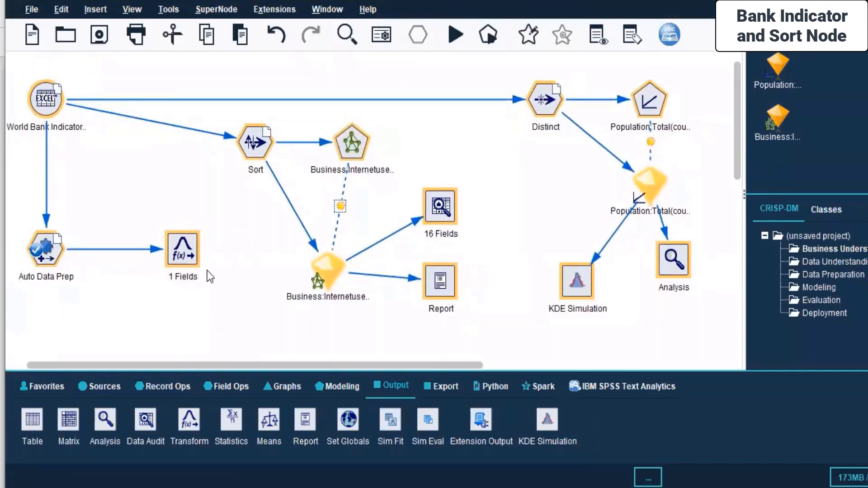
click(243, 312)
drag(235, 366, 224, 189)
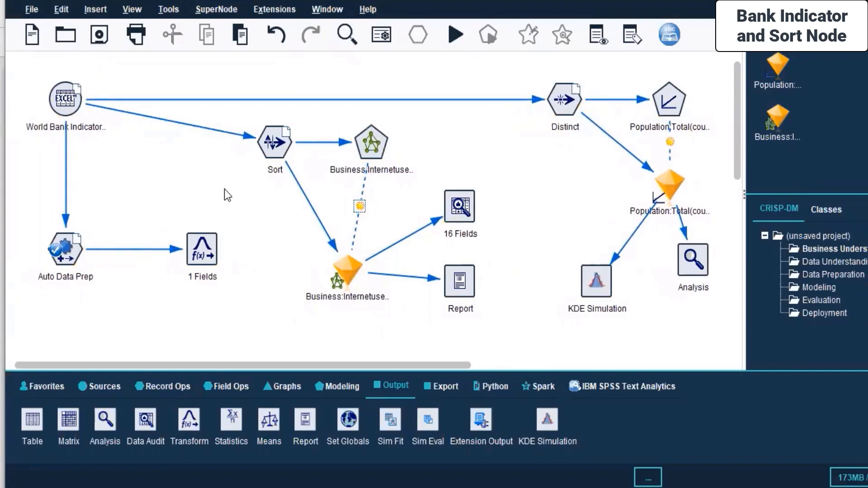
View the cache options of the World Bank Indicators Excel source node without changing them
click(71, 105)
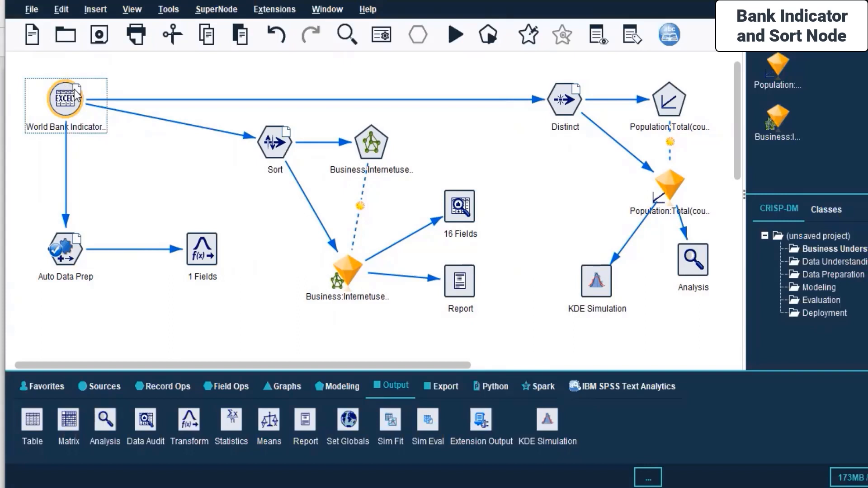
right_click(75, 91)
mouse_move(224, 299)
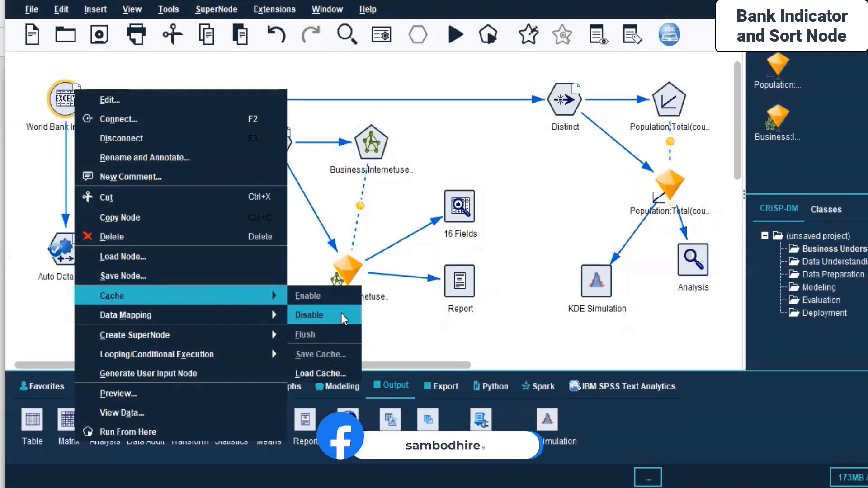
click(345, 63)
Load the saved cache file Sort.sav from Live Sessions > SPSS MODELLER > Day 9 into the Sort node
click(271, 142)
right_click(271, 142)
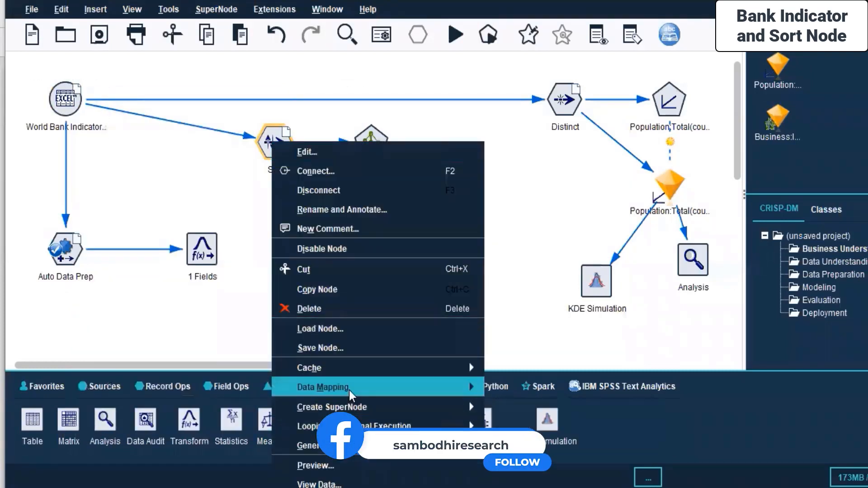
mouse_move(354, 366)
click(501, 445)
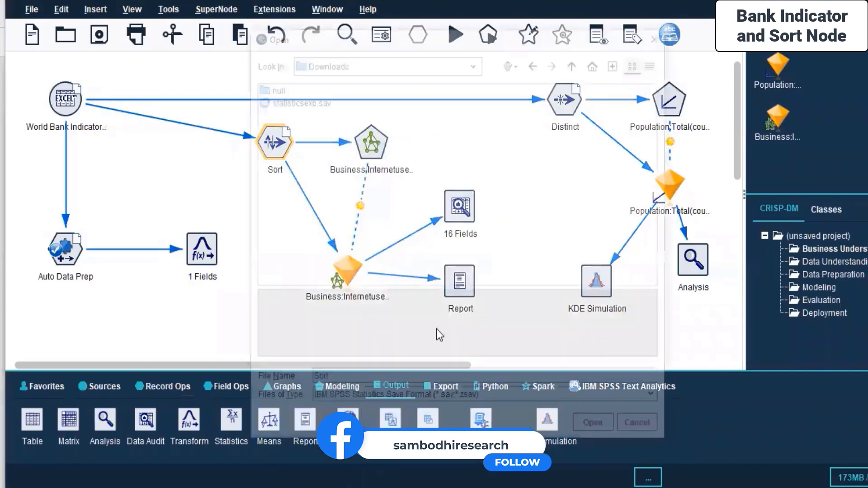
click(470, 62)
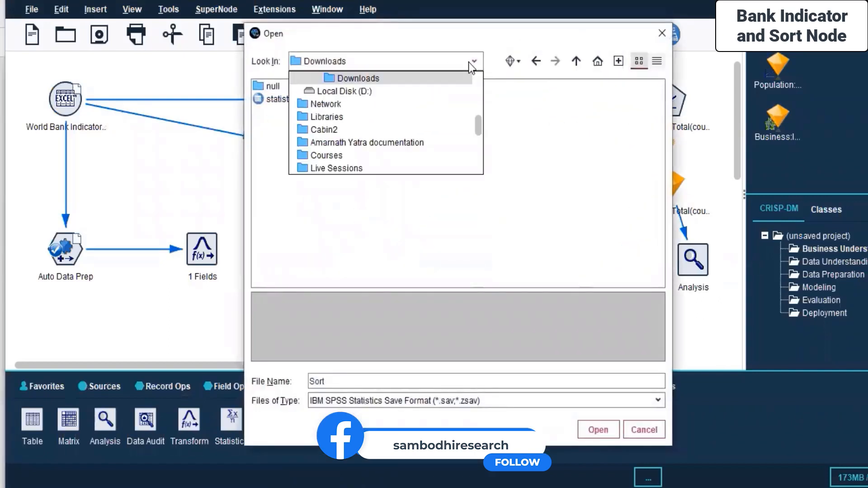
click(403, 169)
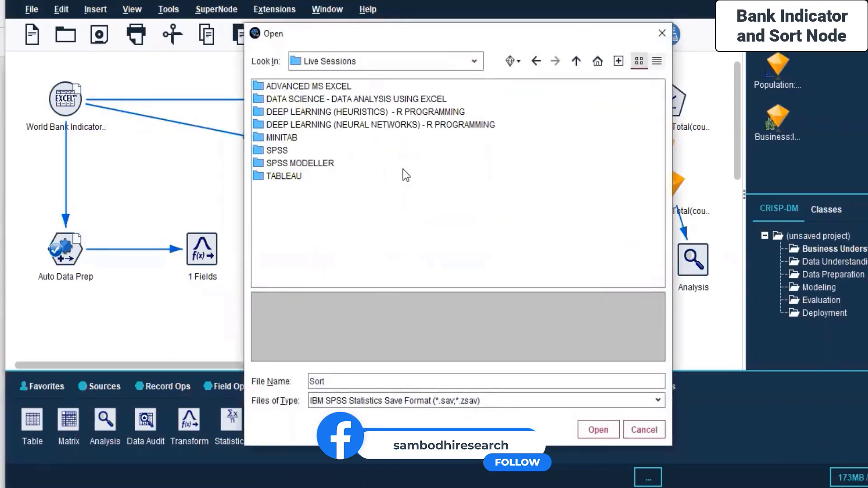
double_click(290, 164)
double_click(271, 190)
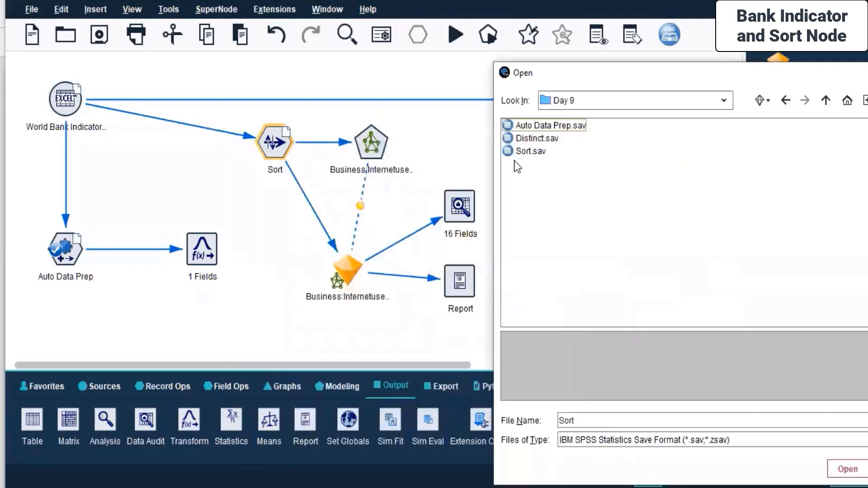
click(526, 152)
click(854, 469)
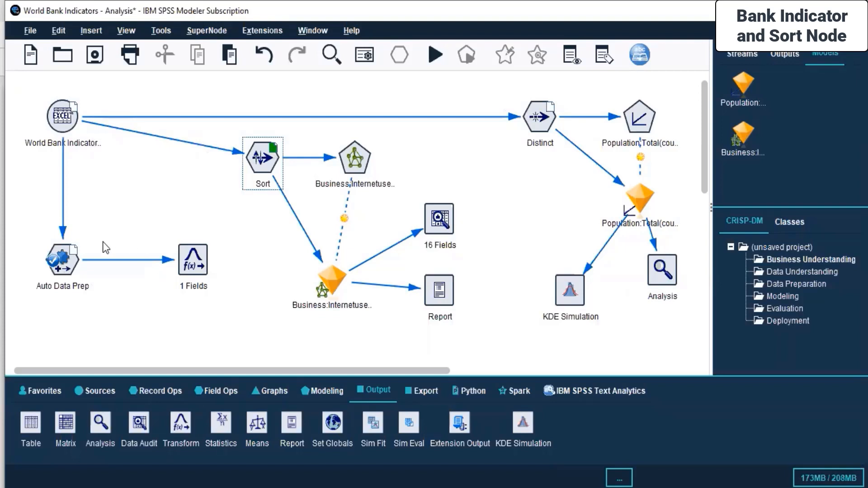
Run the stream from the World Bank Indicators Excel source node and close the output windows it opens, including the Data Audit and Transform results
right_click(74, 108)
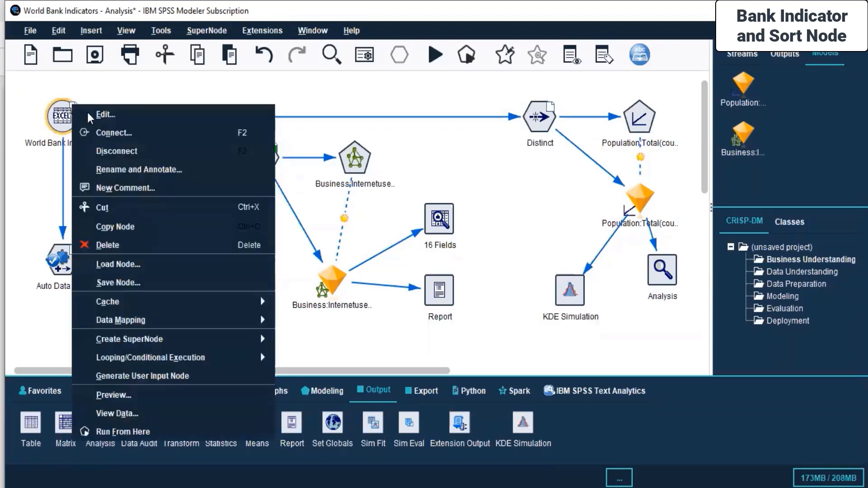
click(136, 432)
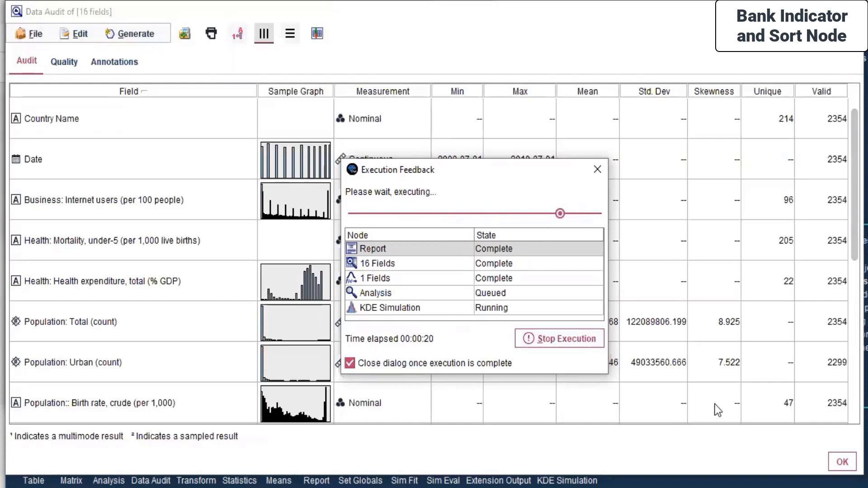
click(842, 461)
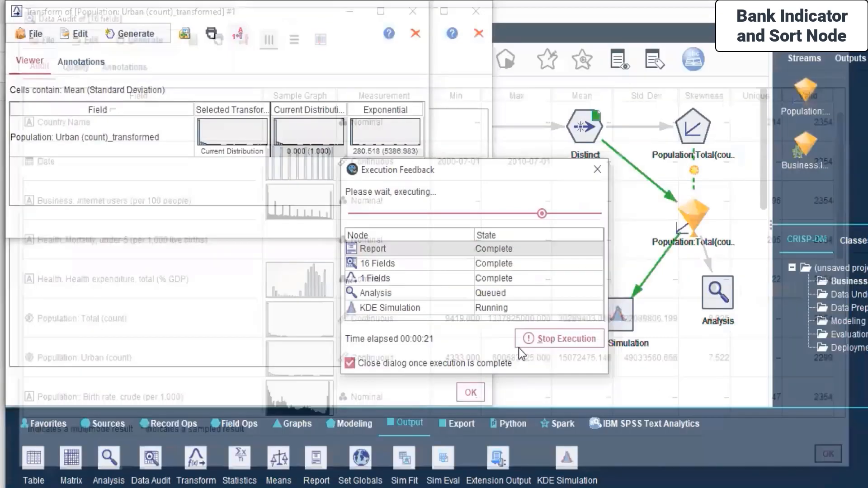
click(470, 393)
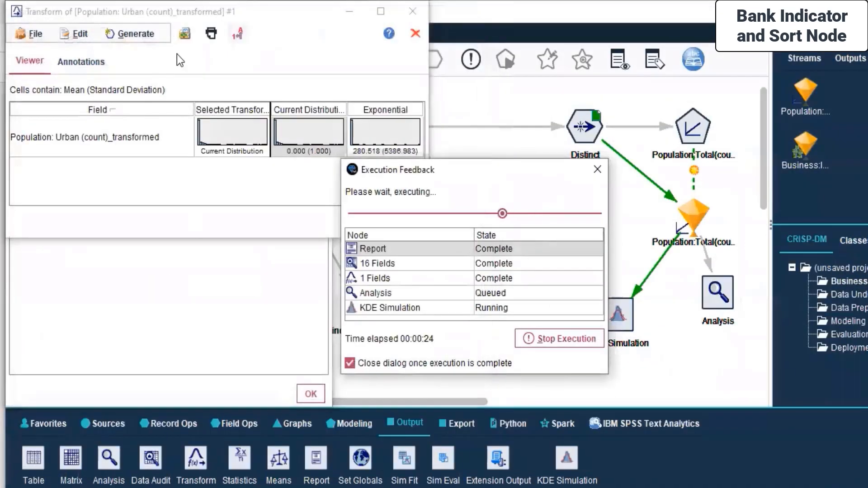
click(312, 394)
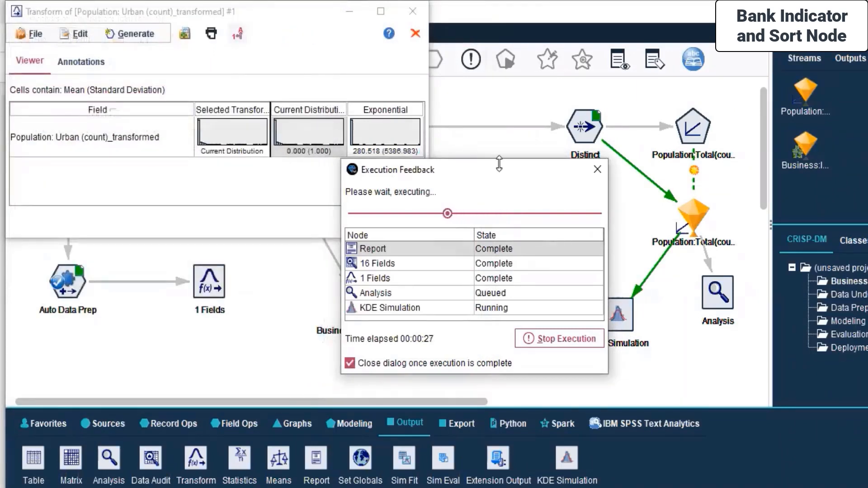
drag(470, 170, 695, 55)
click(406, 224)
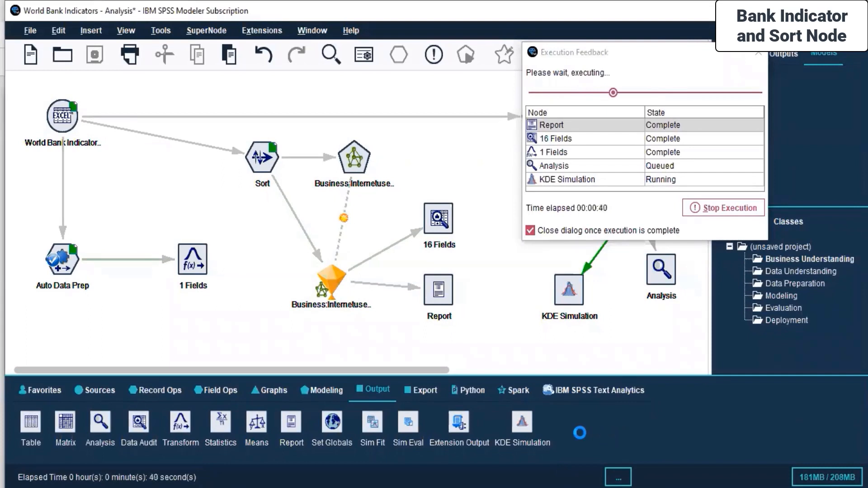
Check the execution status of the Analysis and KDE Simulation nodes while the run completes
click(531, 428)
drag(524, 426, 162, 319)
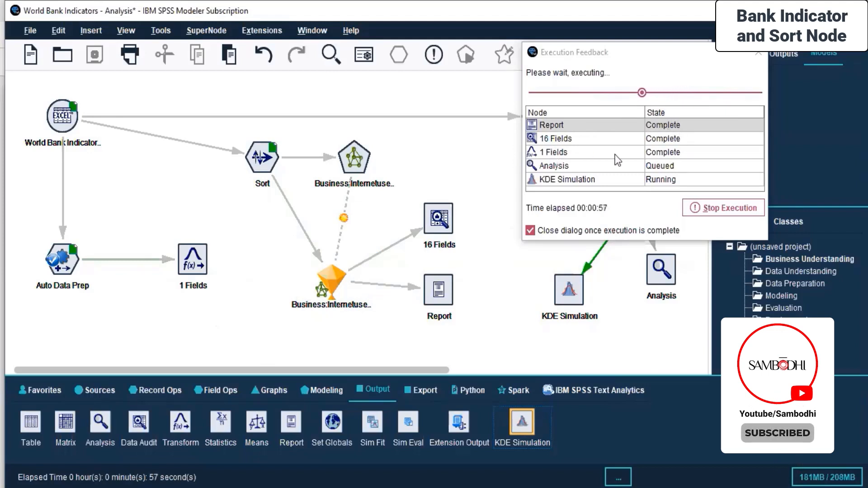
click(583, 166)
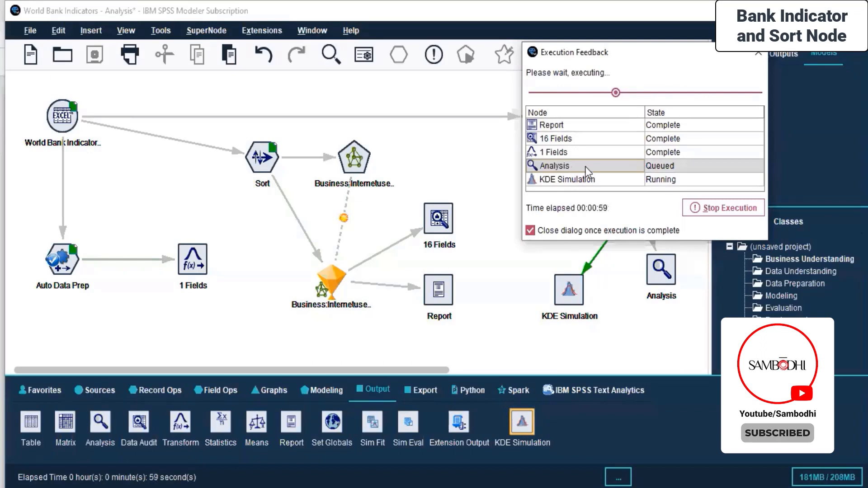
click(577, 180)
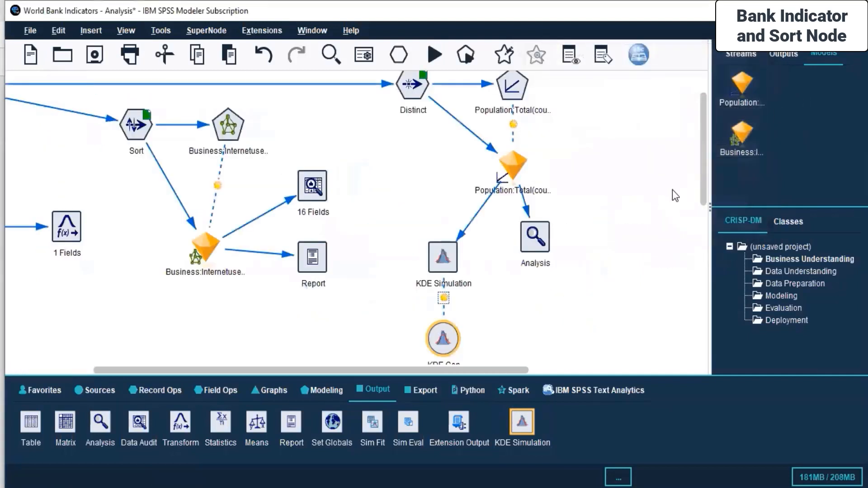
scroll(481, 290, down, 5)
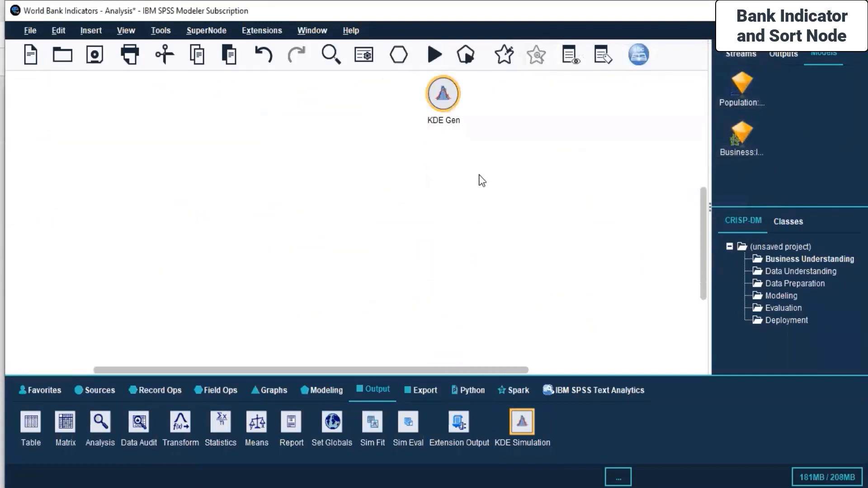
scroll(481, 181, up, 3)
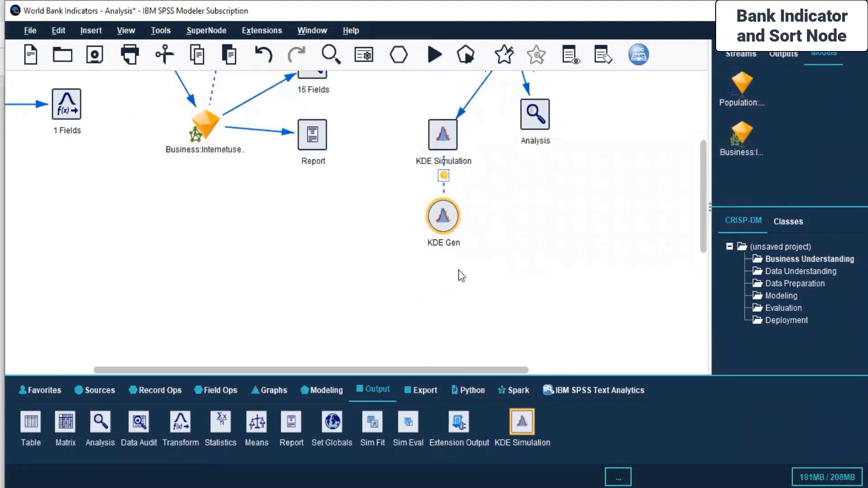
scroll(458, 269, up, 1)
right_click(440, 183)
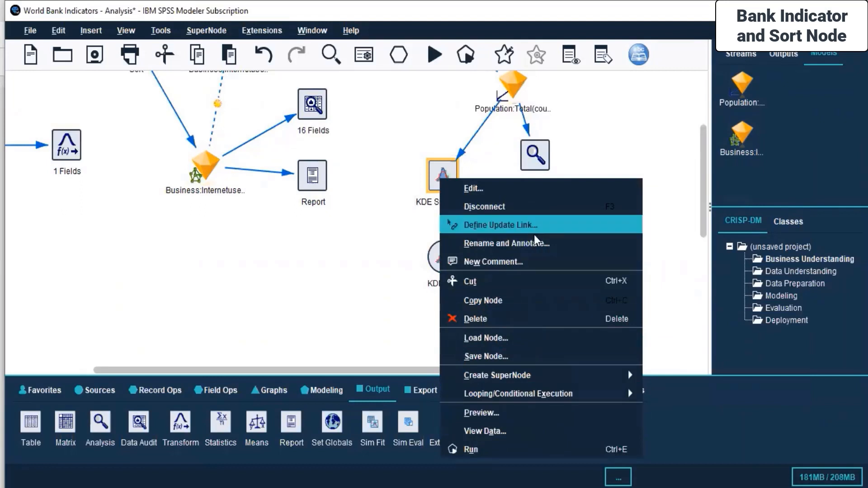
click(626, 127)
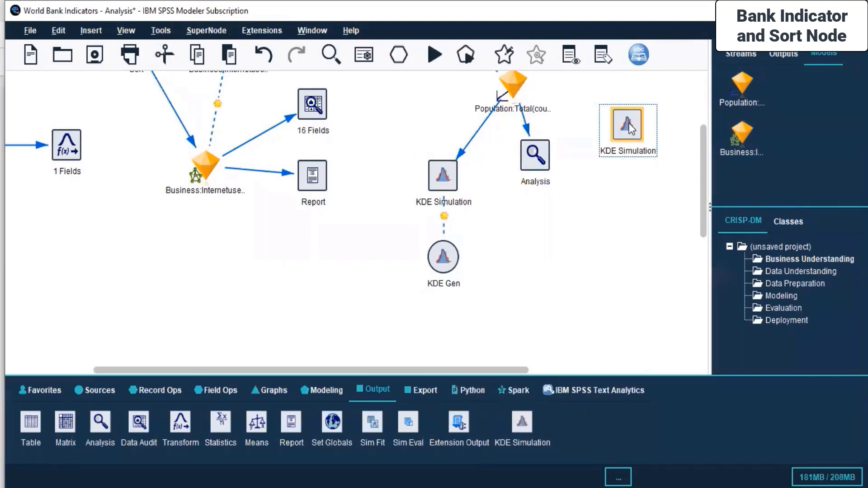
key(ctrl+z)
Check the cached nodes in the stream and review the list of outputs generated by the run
scroll(670, 247, up, 3)
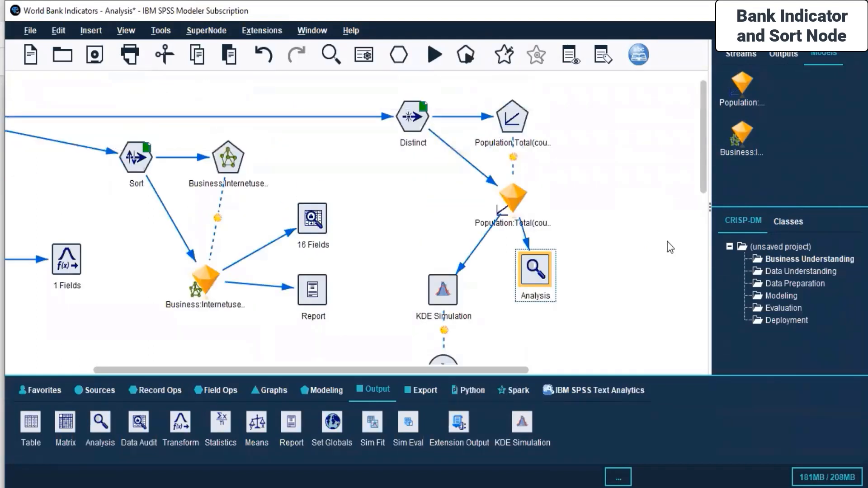
drag(431, 369, 376, 366)
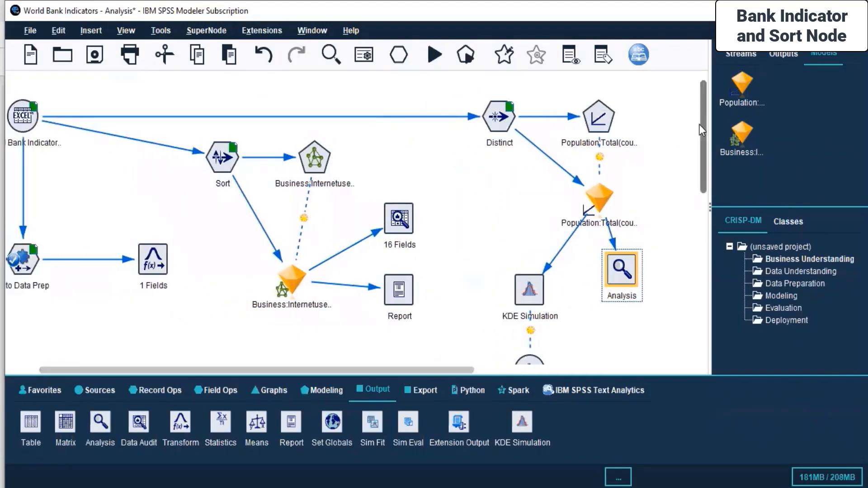
drag(700, 124, 704, 134)
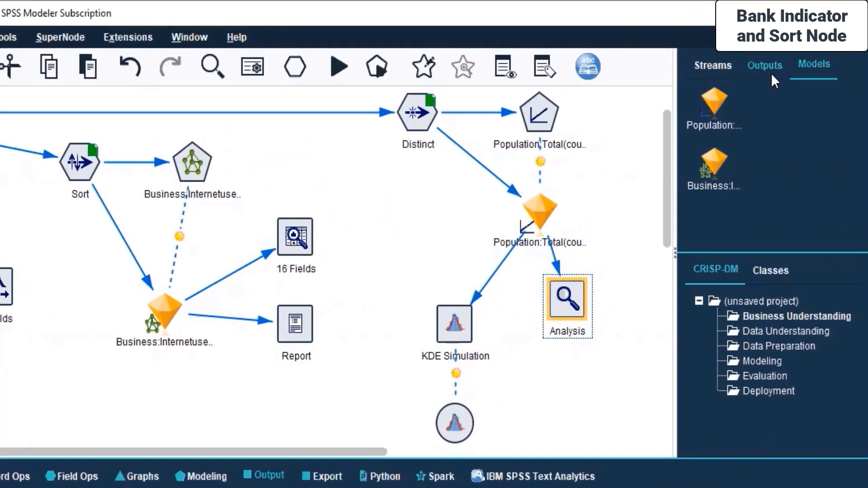
click(784, 55)
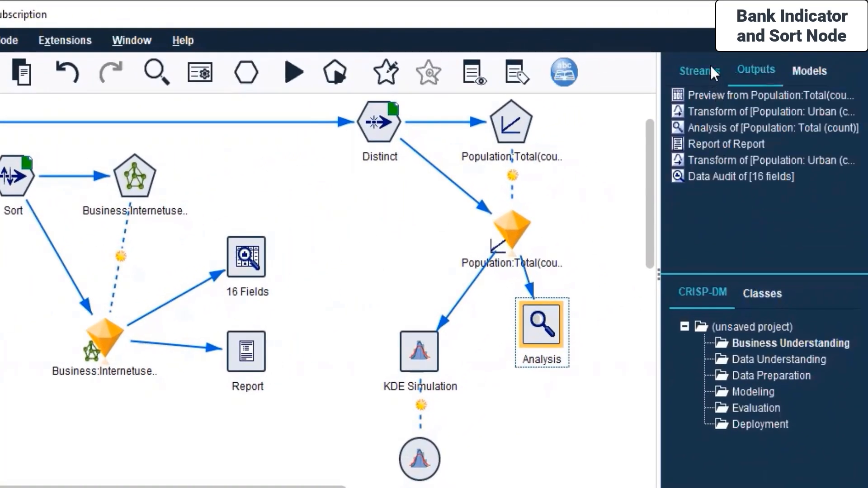
click(712, 71)
click(754, 73)
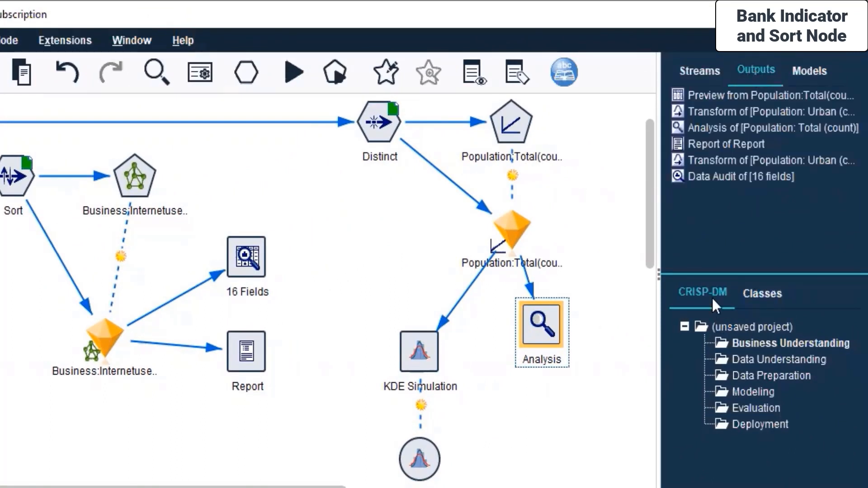
Show the list of generated models again, save the stream, and clear the node selection
click(814, 71)
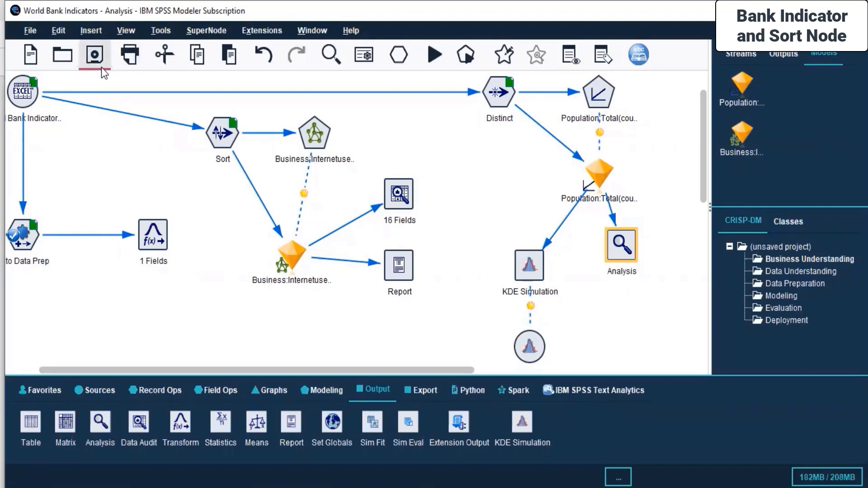
click(257, 339)
drag(330, 370, 320, 370)
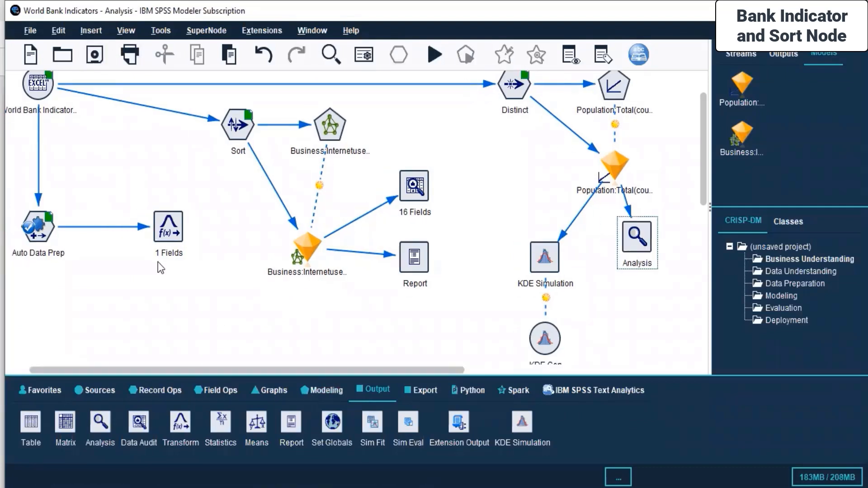
scroll(158, 262, up, 3)
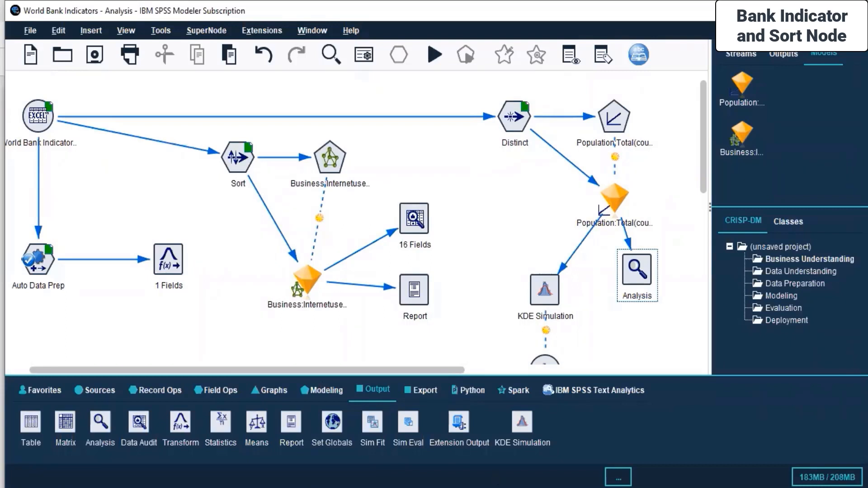
key(alt+Tab)
drag(529, 303, 545, 307)
click(604, 323)
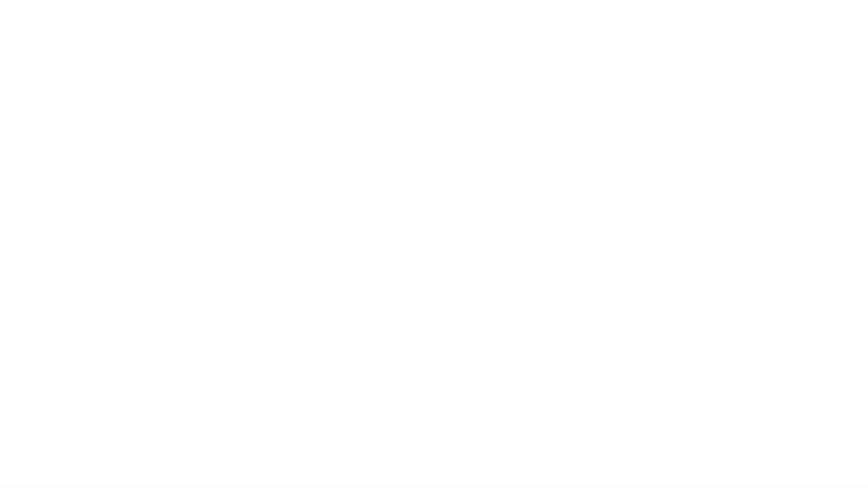